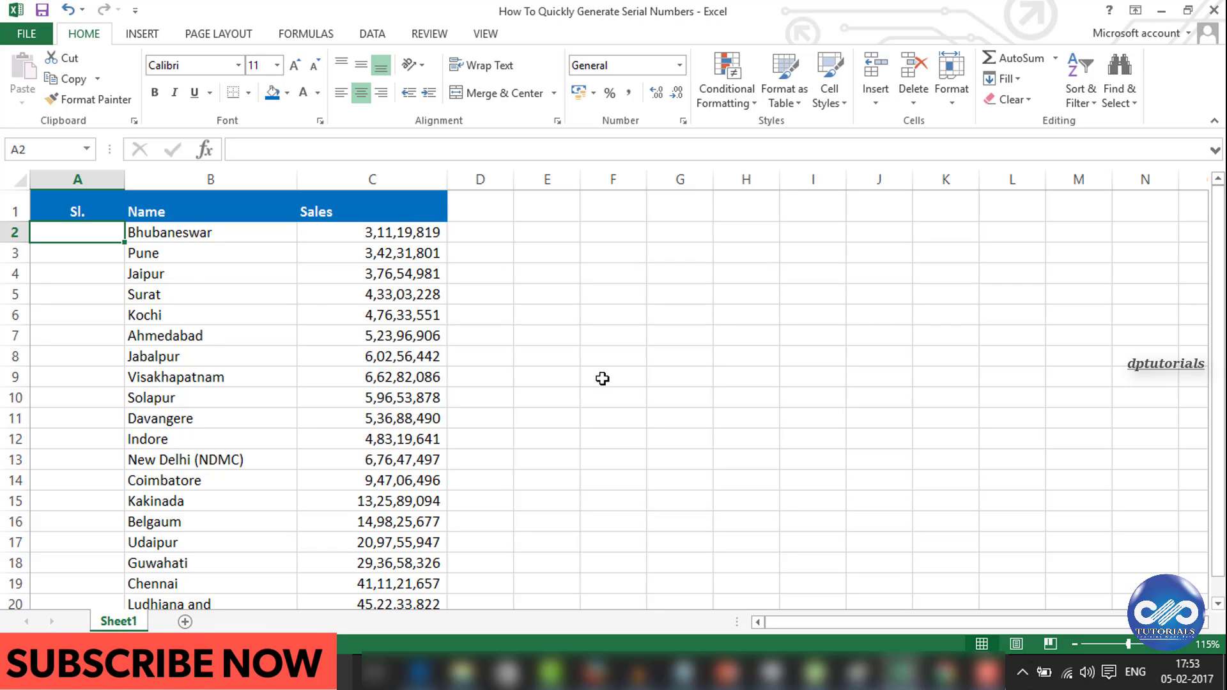
Step: Fill the Sl. column with plain serial numbers by entering 1 and 2 and auto-filling down
left_click(87, 232)
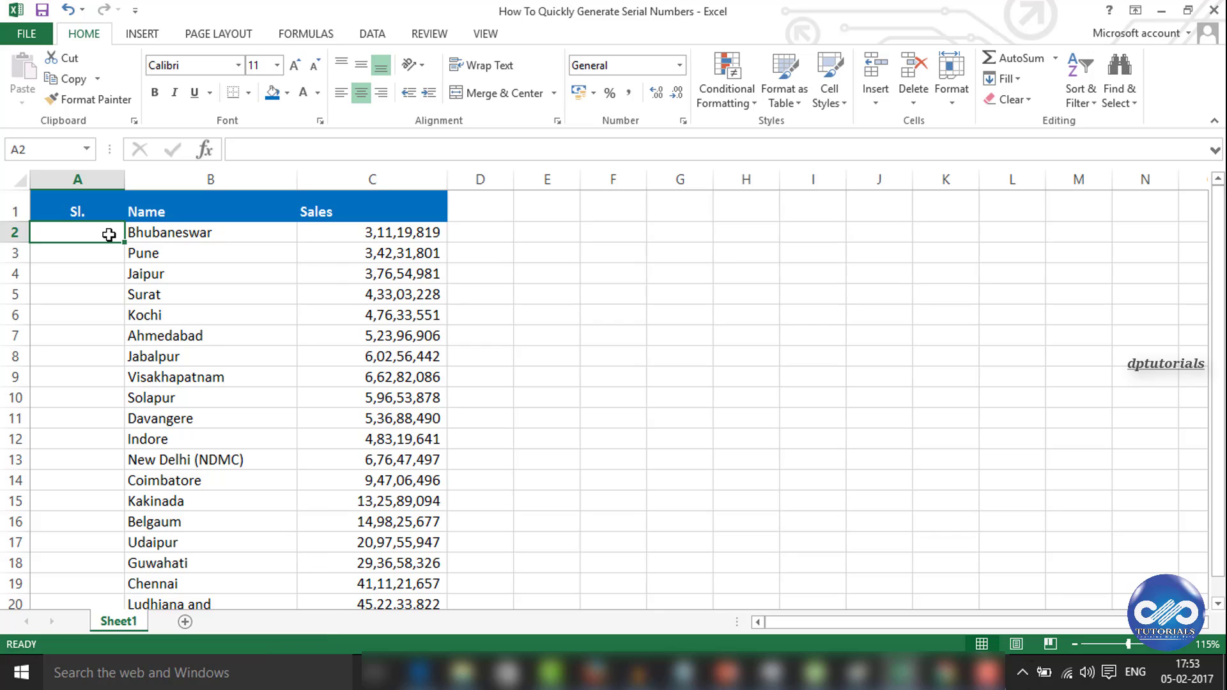
type("1")
key("Return")
type("2")
key("Return")
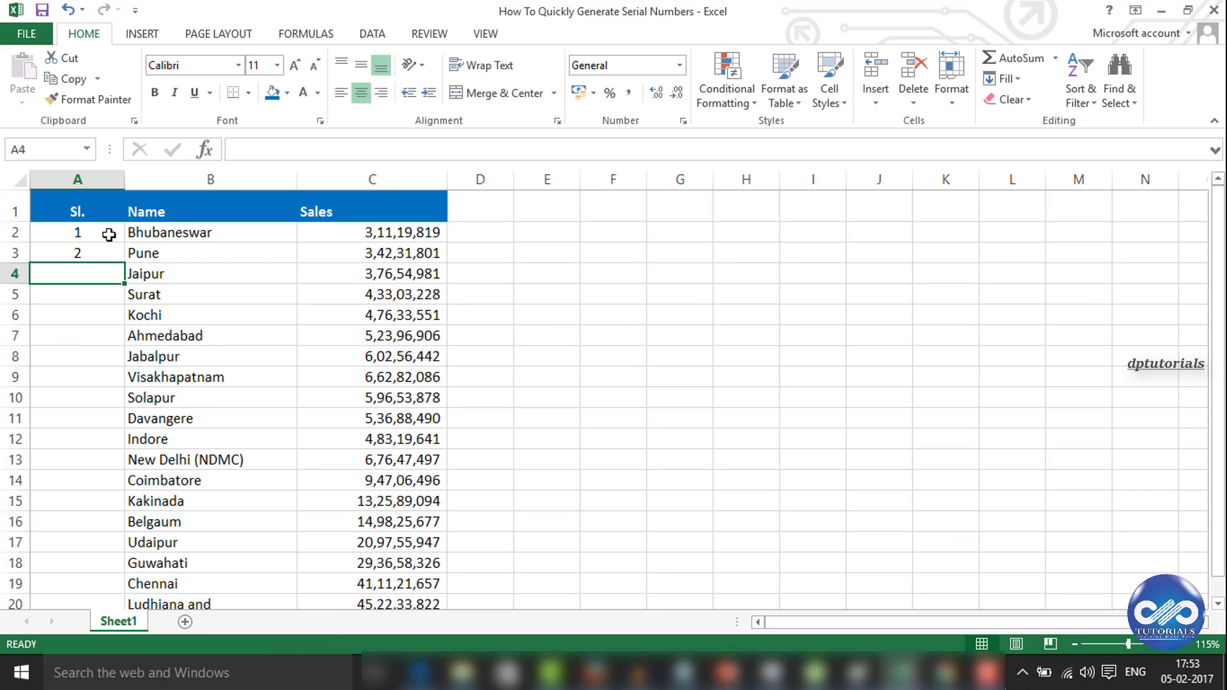
left_click_drag(109, 234, 106, 254)
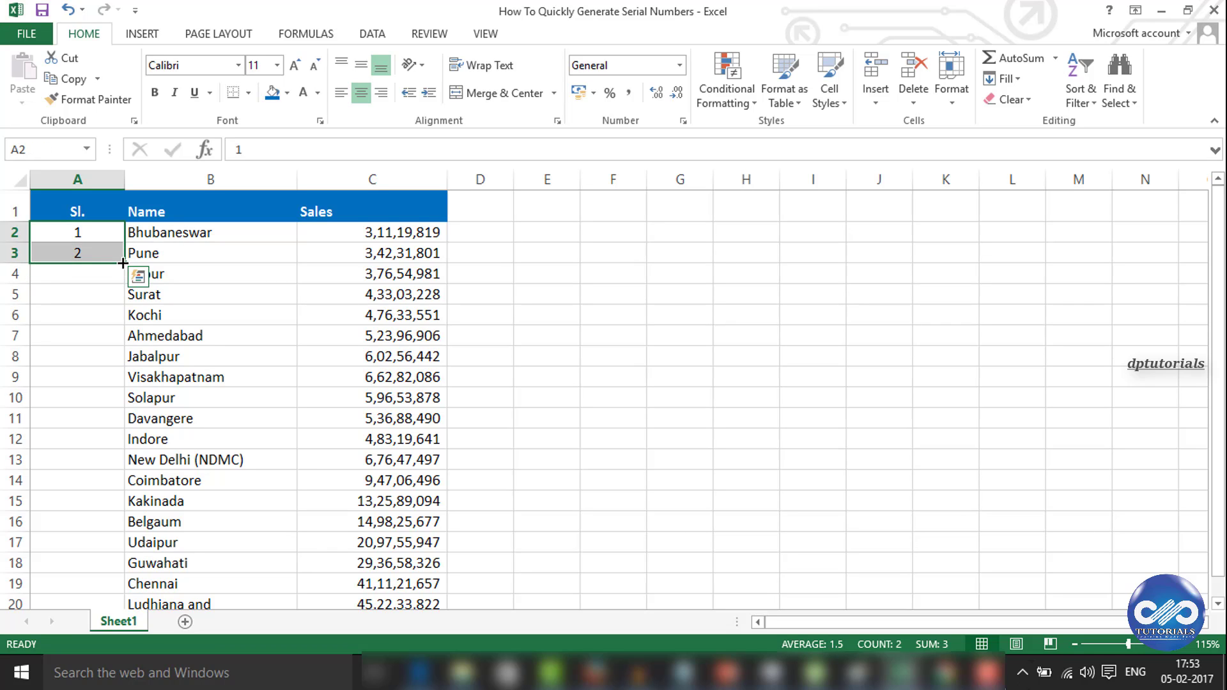
double_click(123, 263)
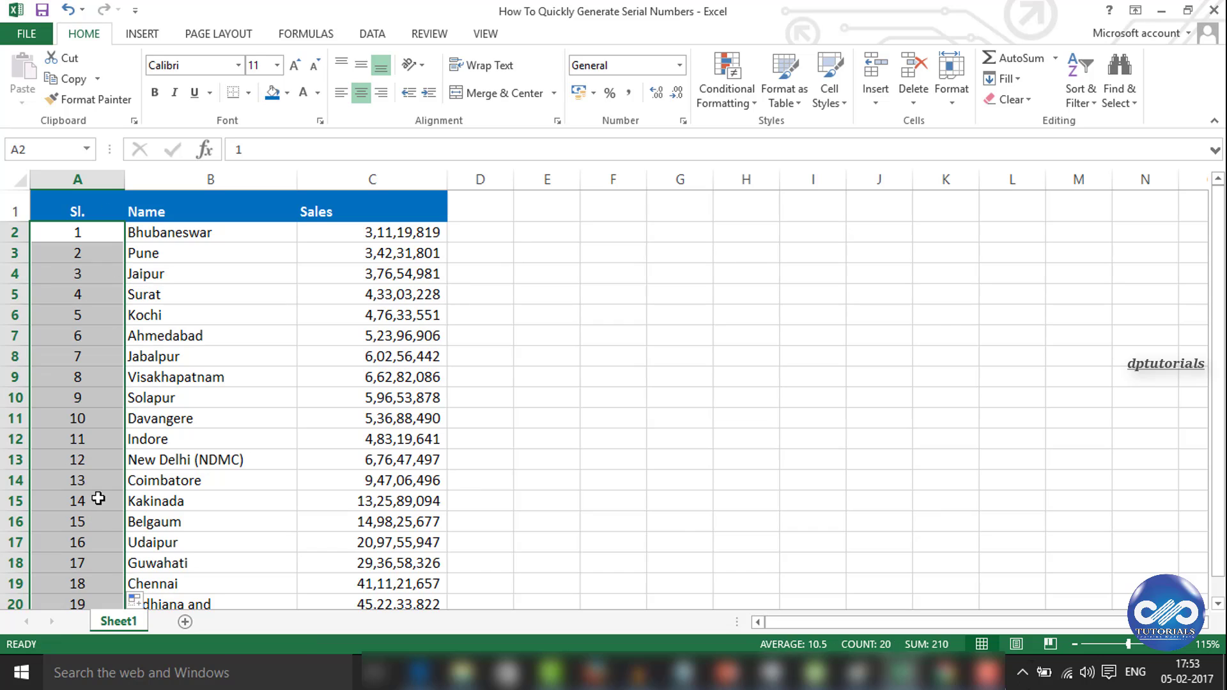
scroll(96, 486, "down", 2)
scroll(96, 487, "up", 2)
left_click(94, 441)
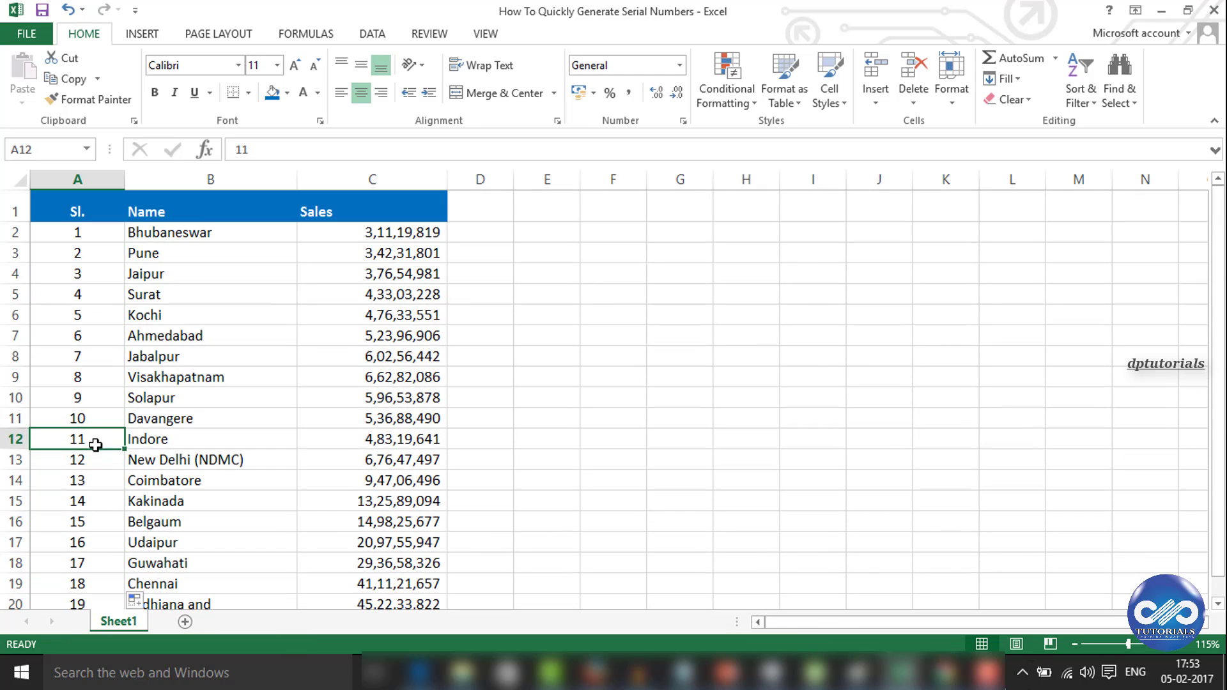
Step: Delete the Solapur row, leaving the typed numbering jumping from 8 to 10
right_click(16, 399)
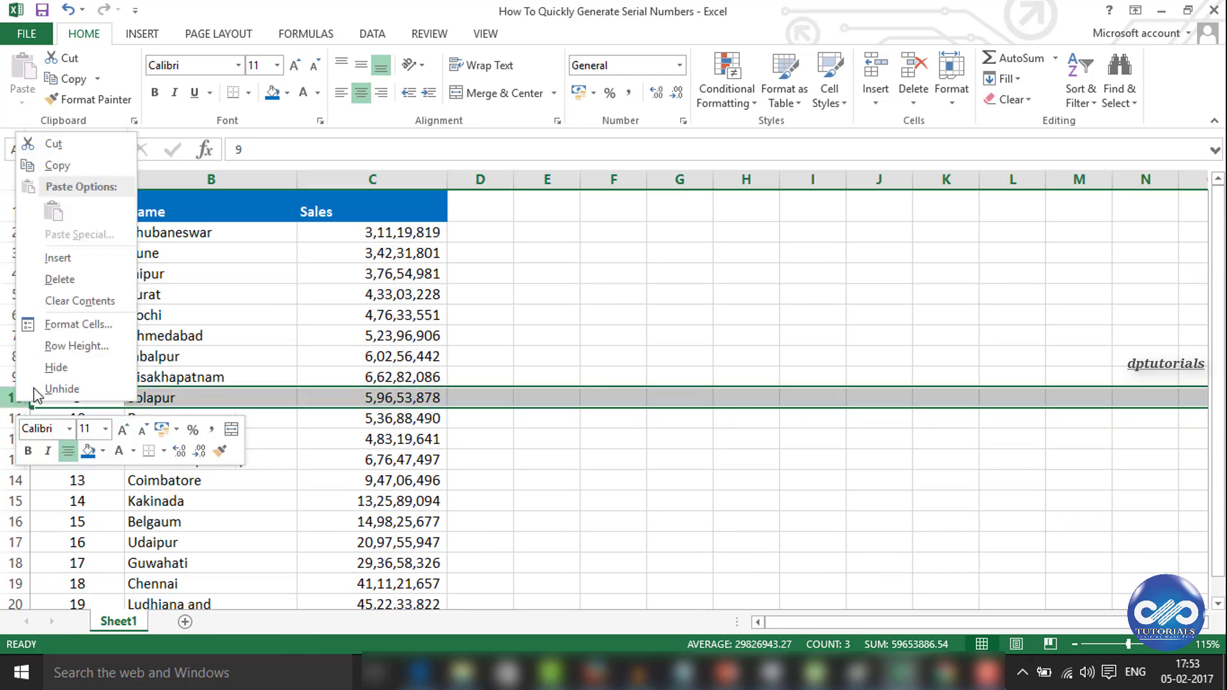
left_click(60, 279)
left_click(76, 418)
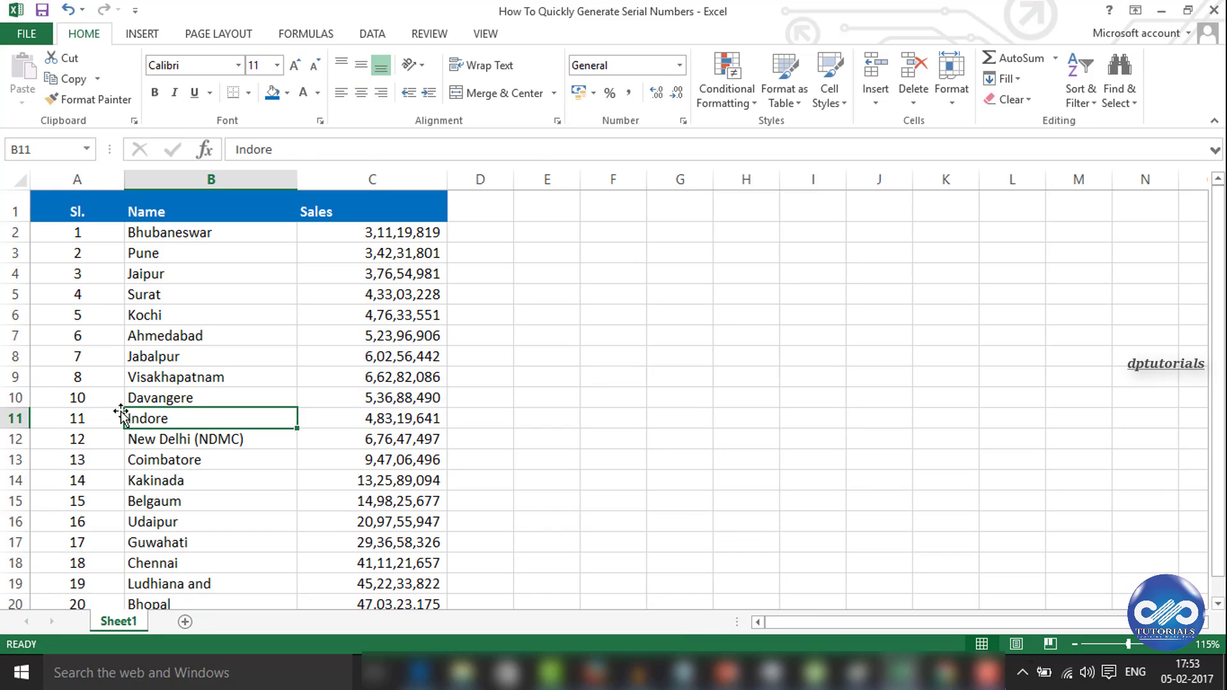
left_click(78, 397)
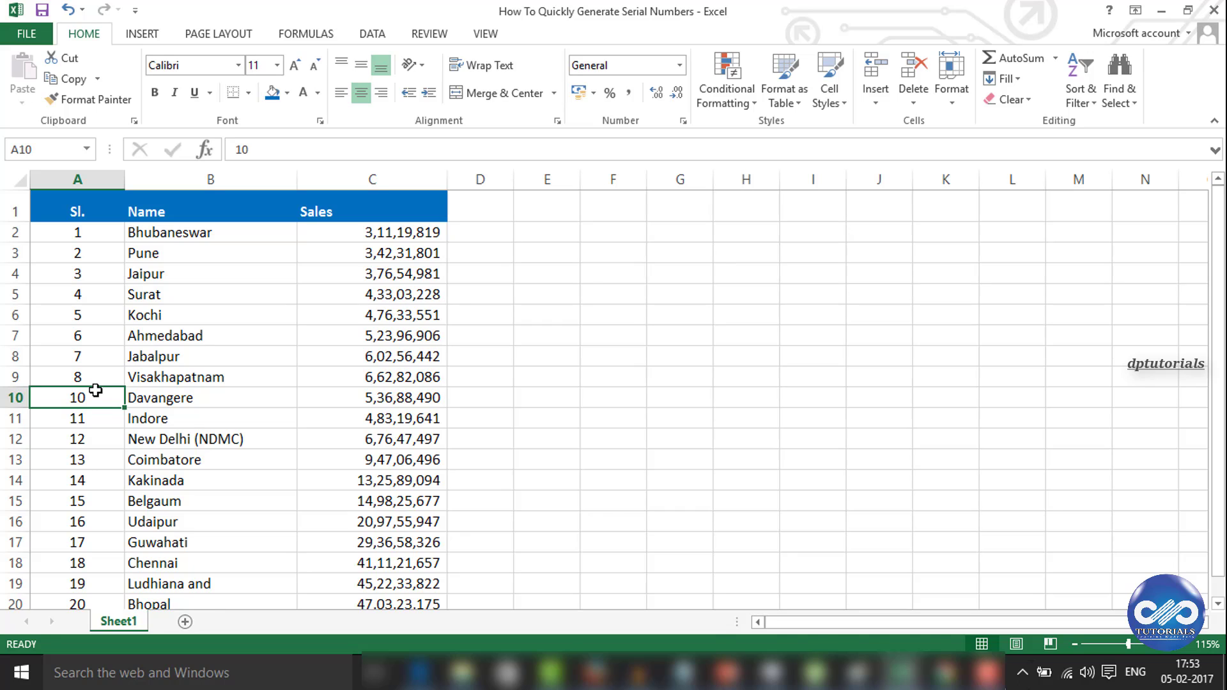
Step: Undo the deletion, then number the column with 1 in A2 and =A2+1 filled down
key("ctrl+z")
key("ctrl+z")
key("ctrl+z")
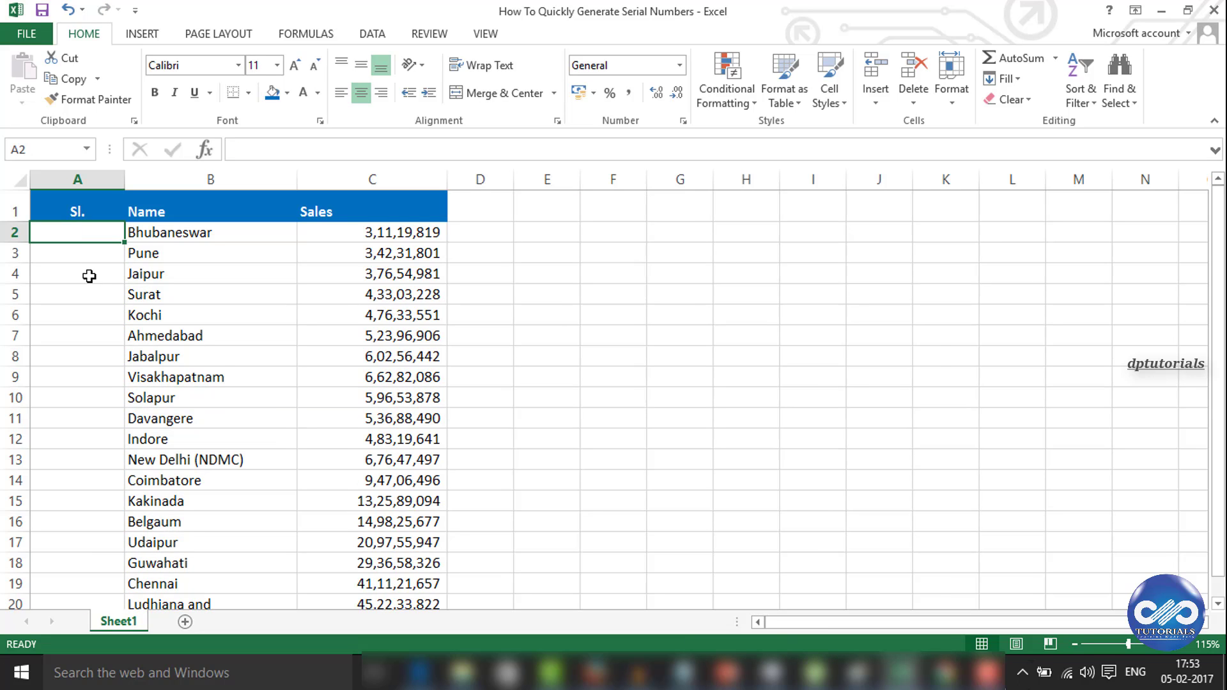
type("1")
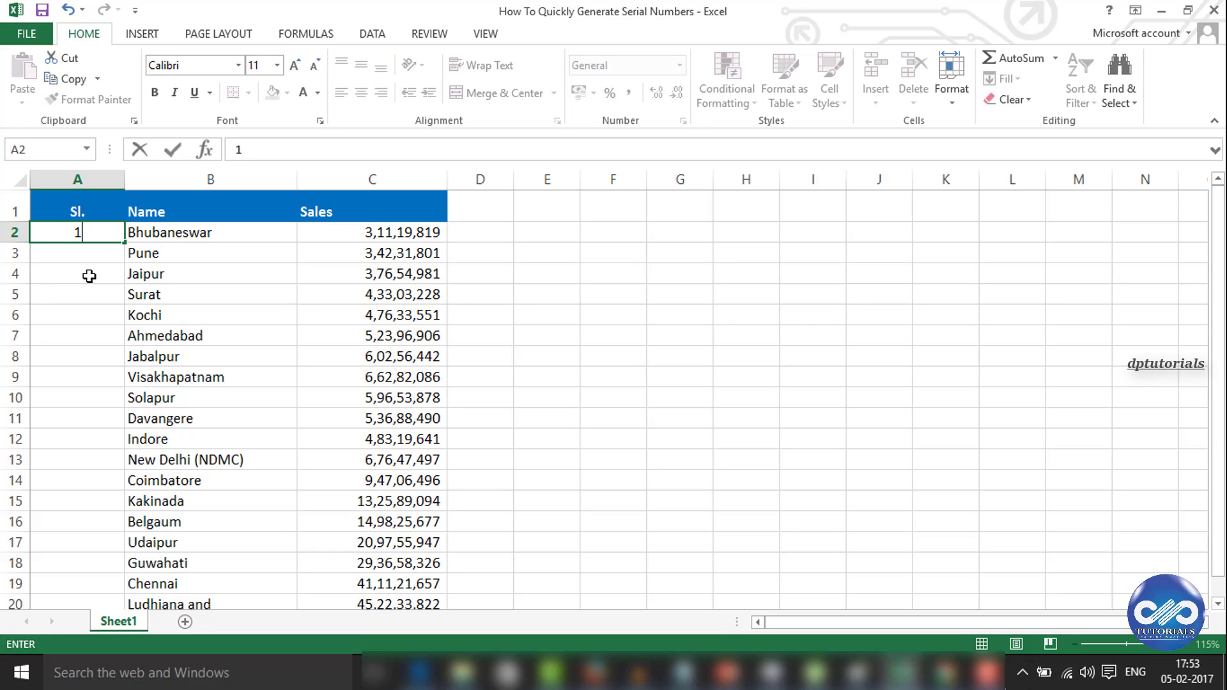
key("Return")
type("=A2")
key("Escape")
type("=")
key("Up")
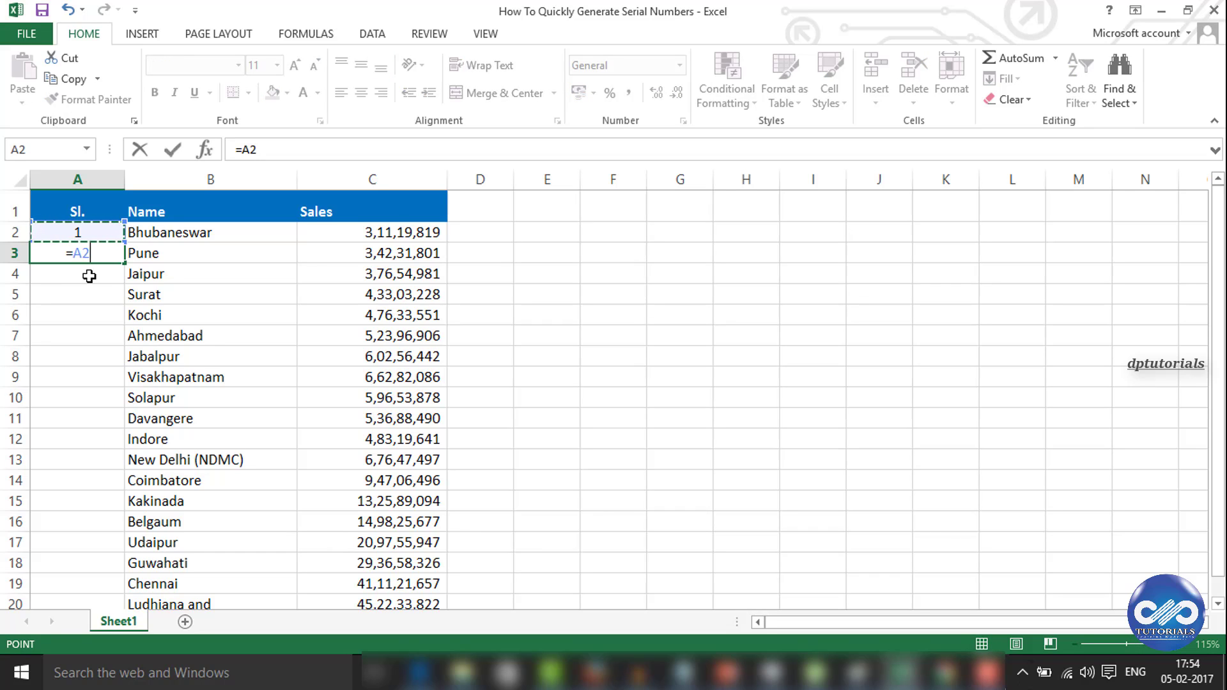
type("+1")
key("Return")
key("Up")
scroll(79, 372, "down", 5)
left_click(104, 479, "shift")
key("ctrl+d")
scroll(114, 421, "up", 5)
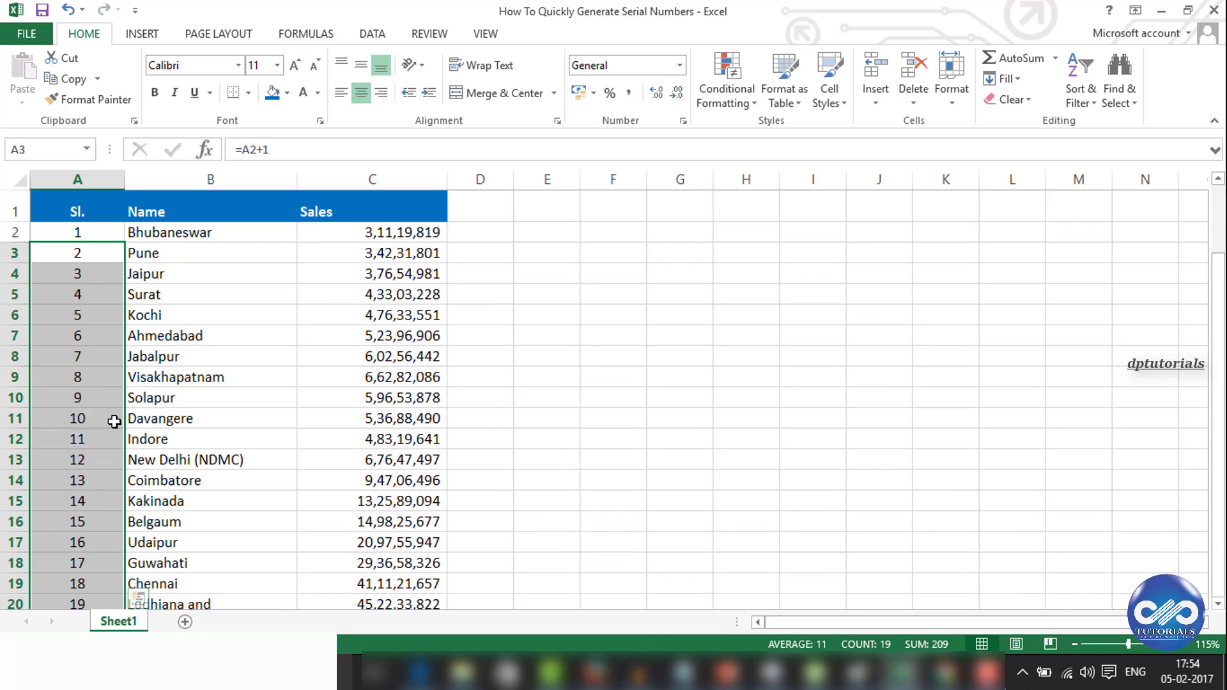
left_click(92, 356)
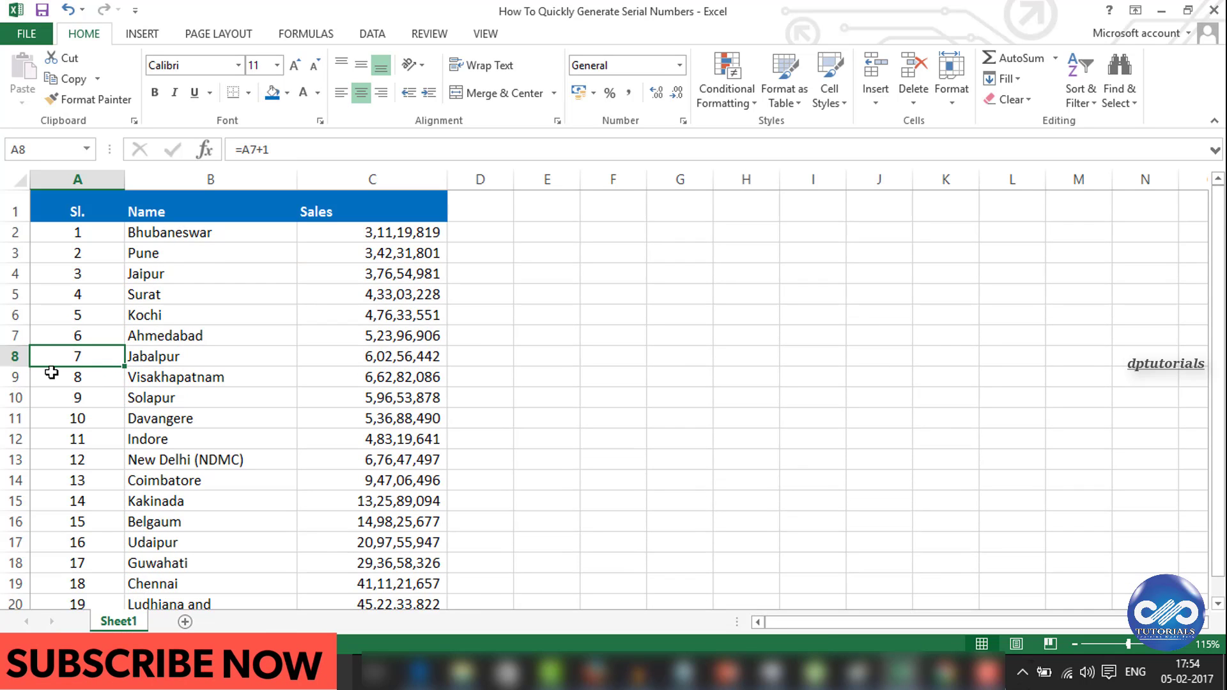
Step: Delete the Visakhapatnam row, breaking the chained formulas into #REF! errors
right_click(15, 376)
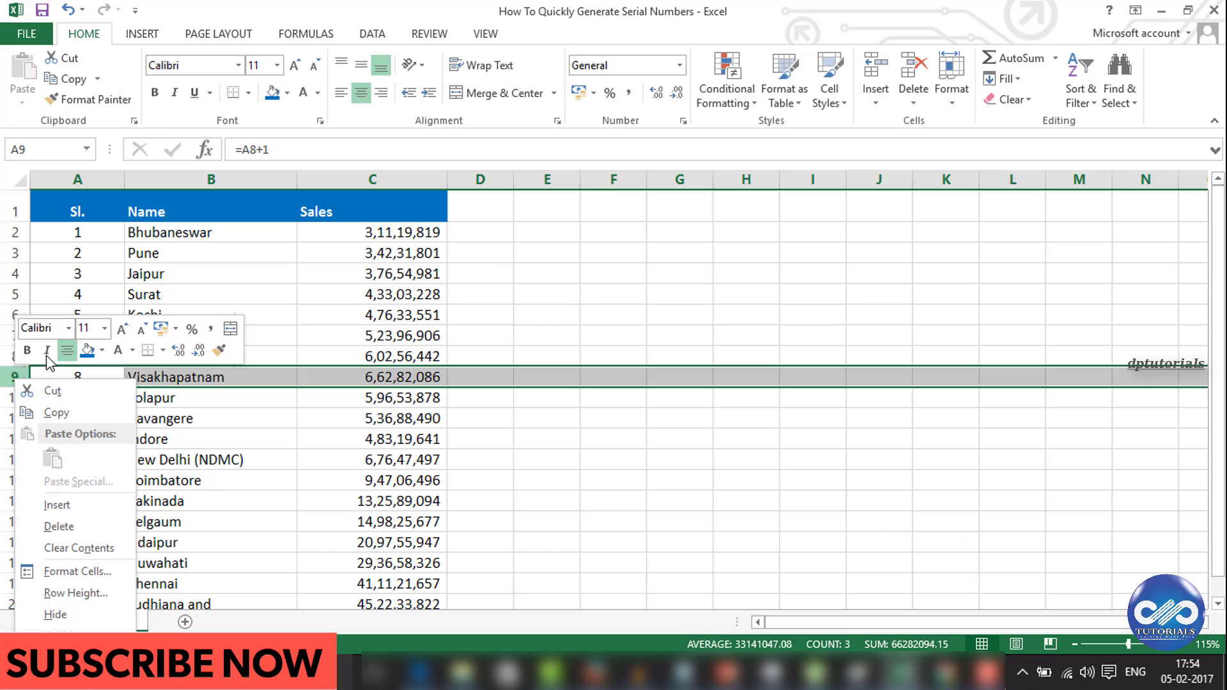
left_click(57, 526)
left_click(168, 439)
left_click(78, 378)
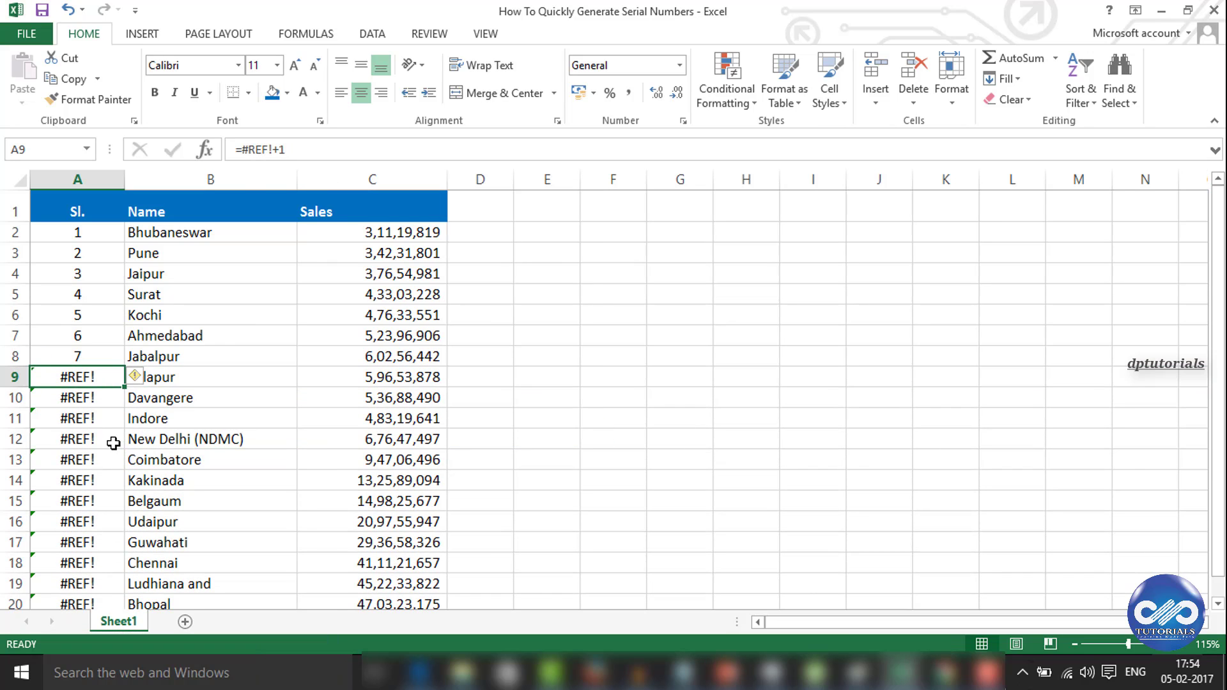
Step: Clear the broken serial numbers from A2:A20
left_click(78, 233)
scroll(113, 436, "down", 2)
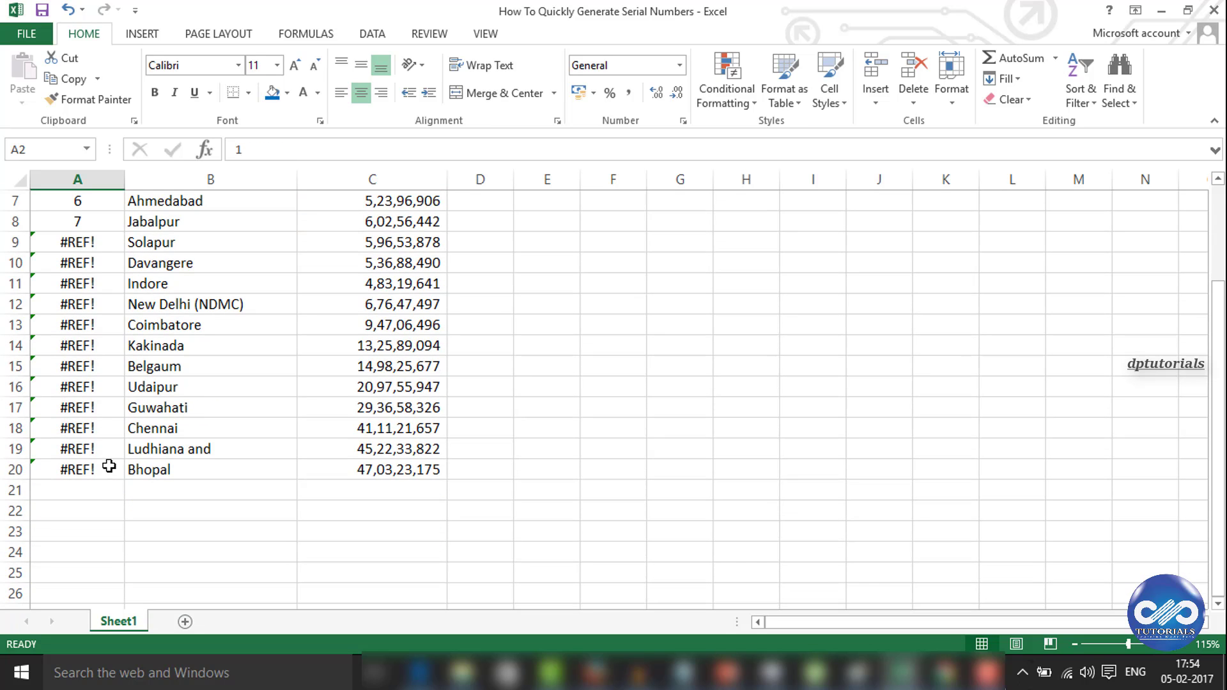
left_click(108, 467, "shift")
key("Delete")
scroll(109, 467, "up", 3)
left_click(248, 417)
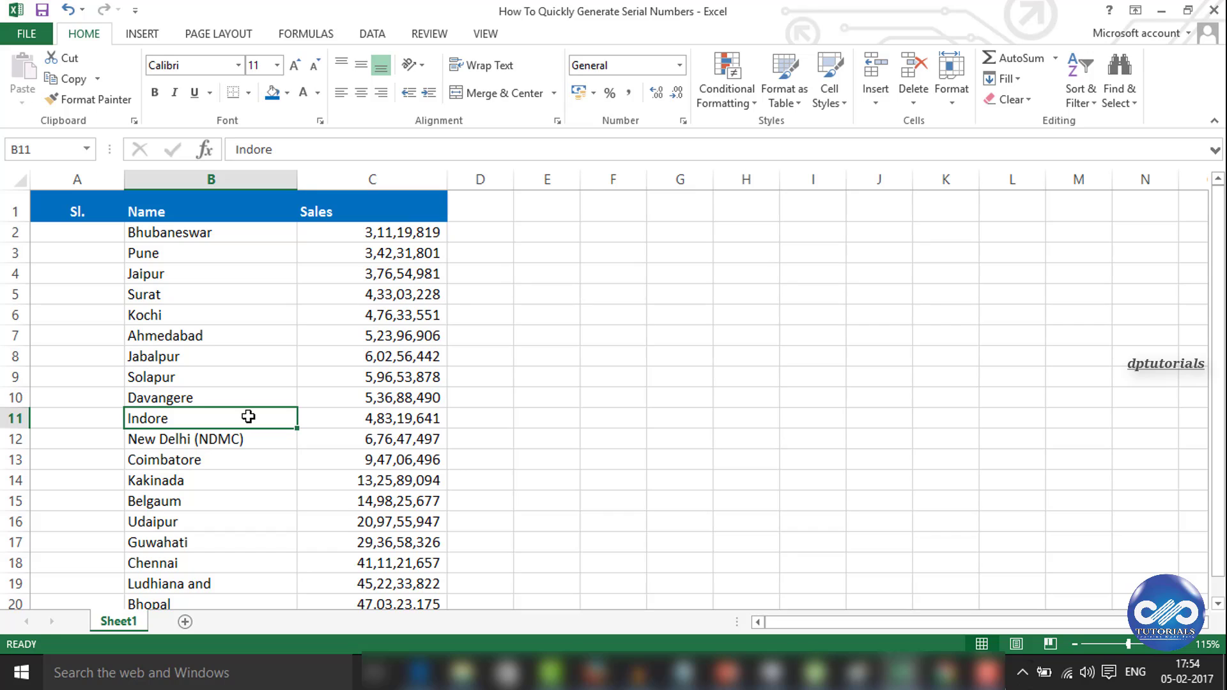
Step: Select A2 and make the Sl. column slightly narrower
left_click(105, 237)
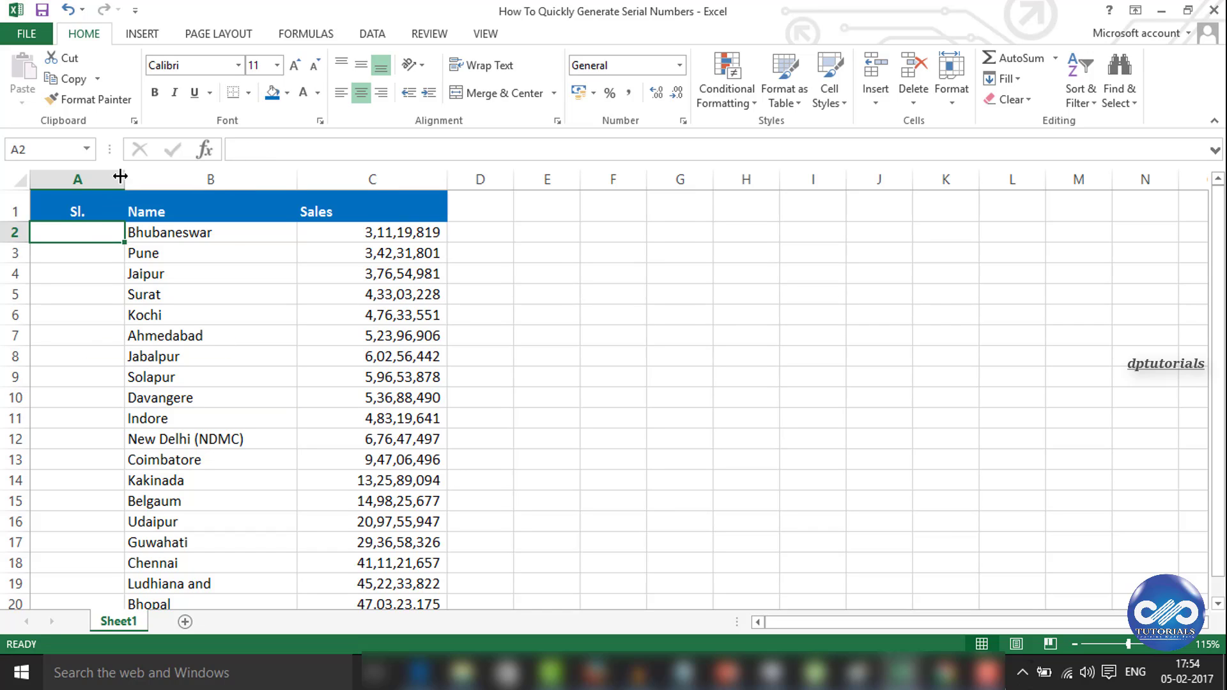
left_click_drag(123, 179, 113, 179)
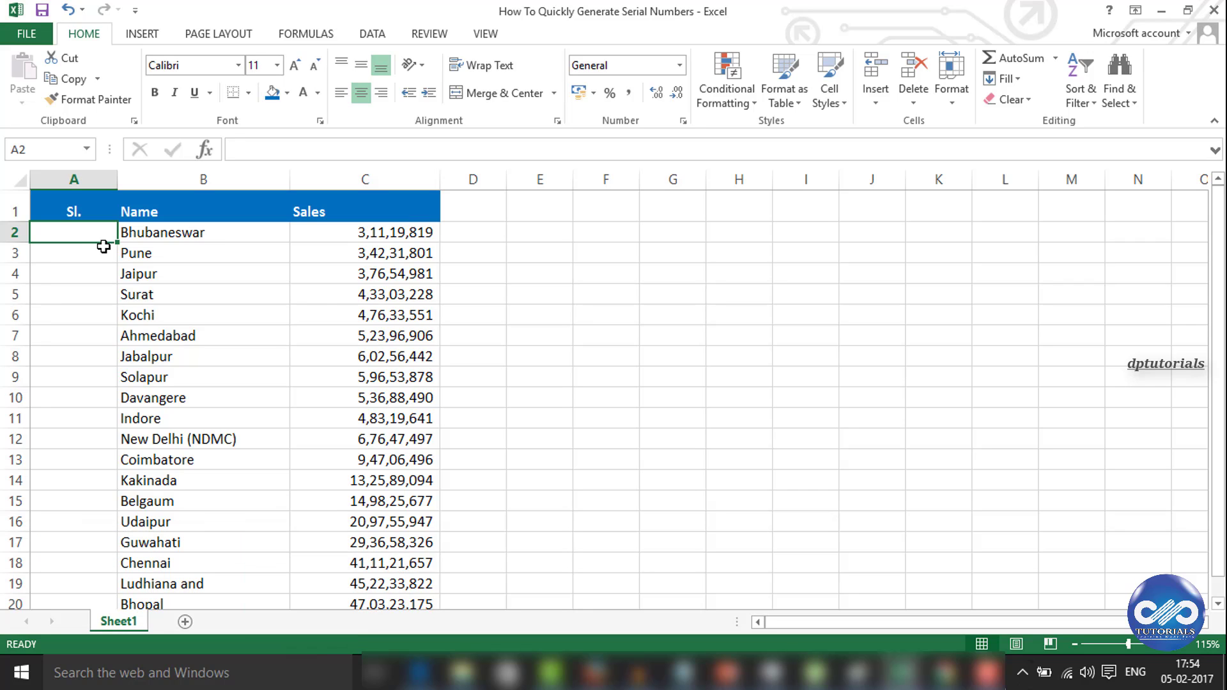
type("=rows")
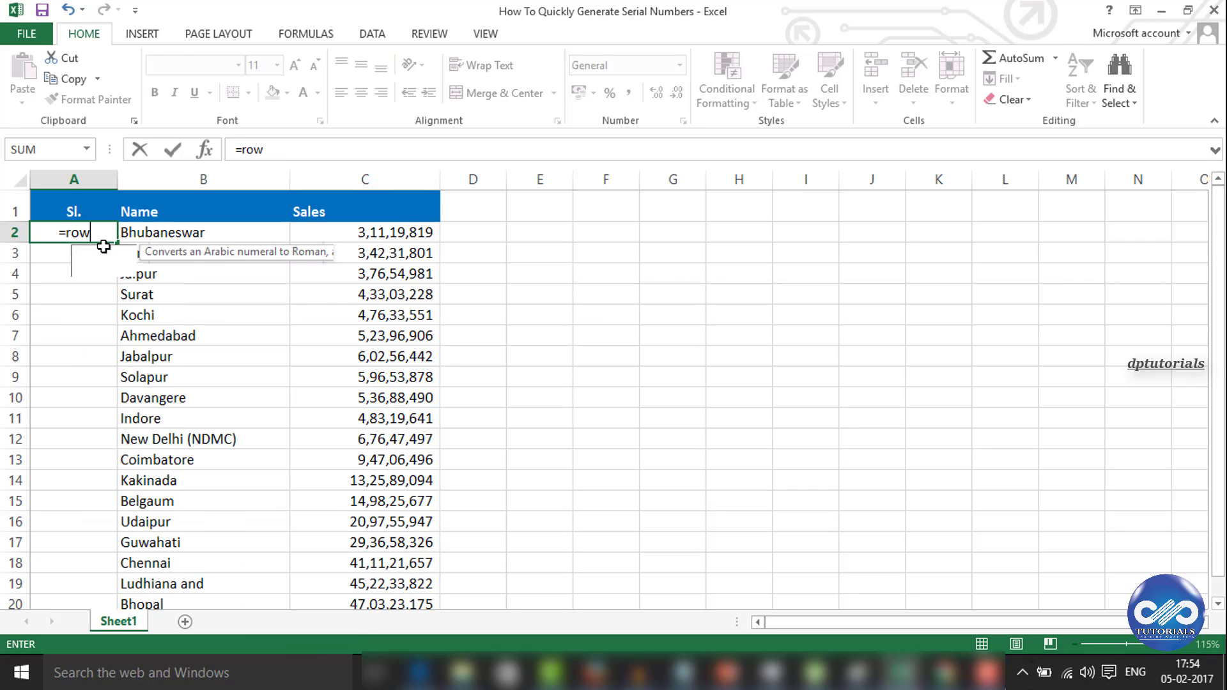
type("(")
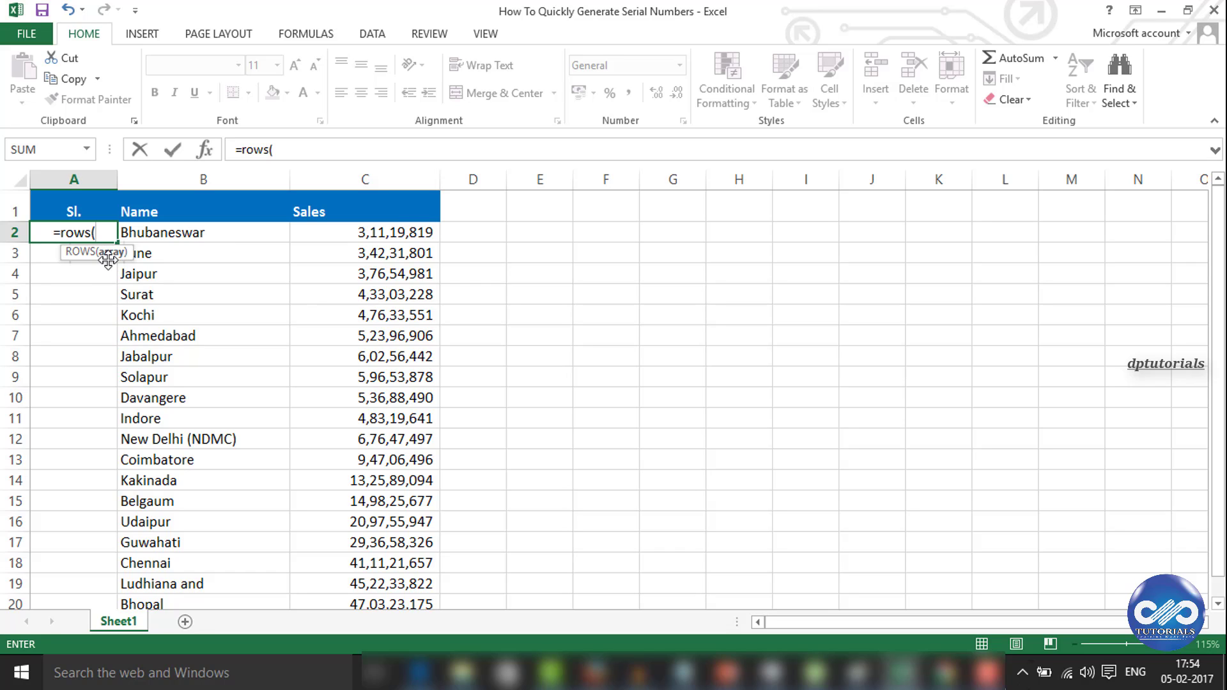
type("a2:a2")
Step: Enter =ROWS($A$2:A2) in A2 with the range start made absolute
left_click(312, 149)
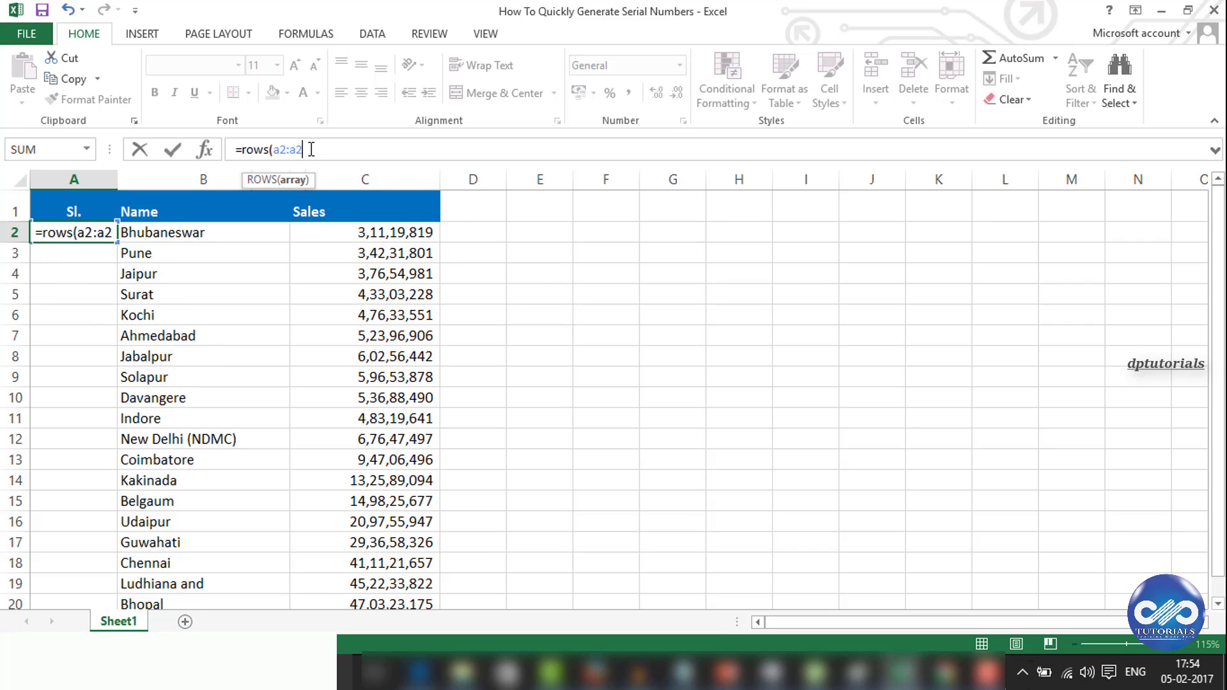
type(")")
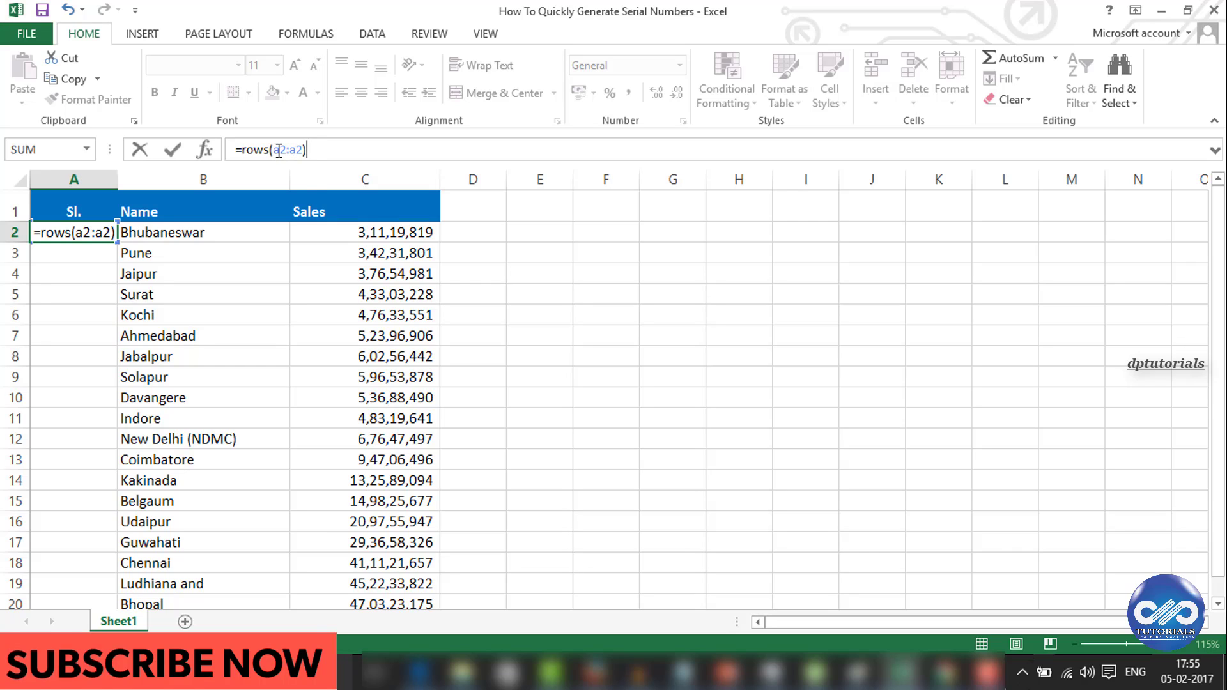
left_click(279, 150)
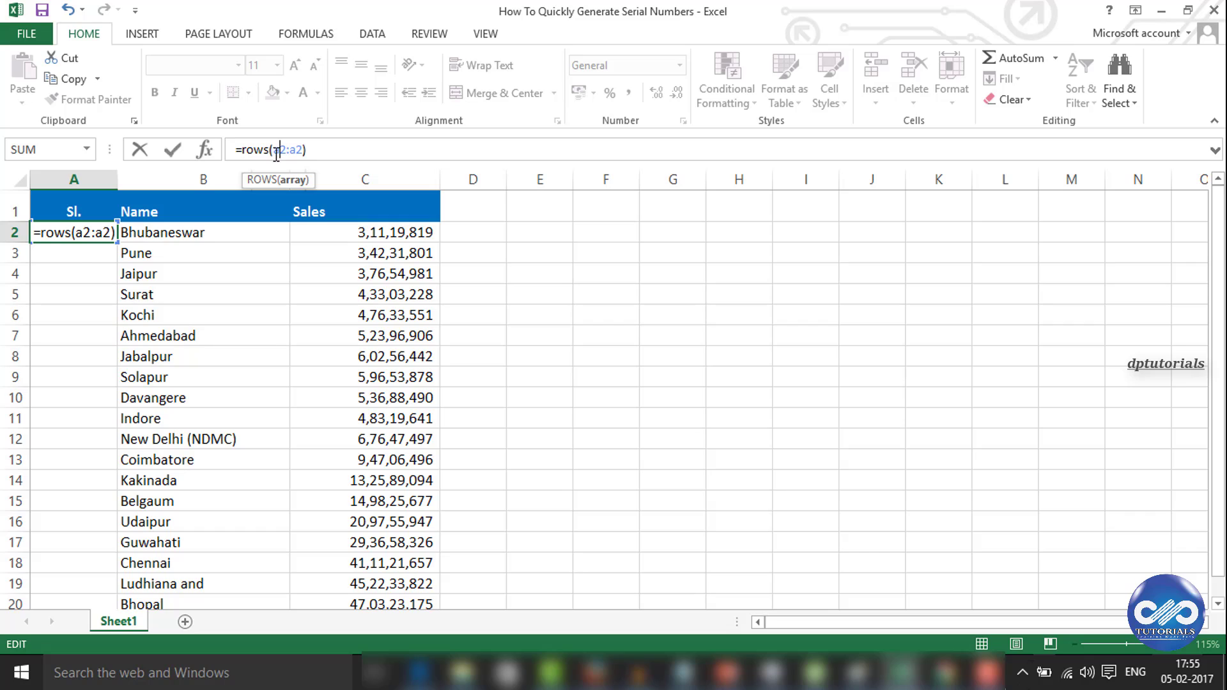
key("F4")
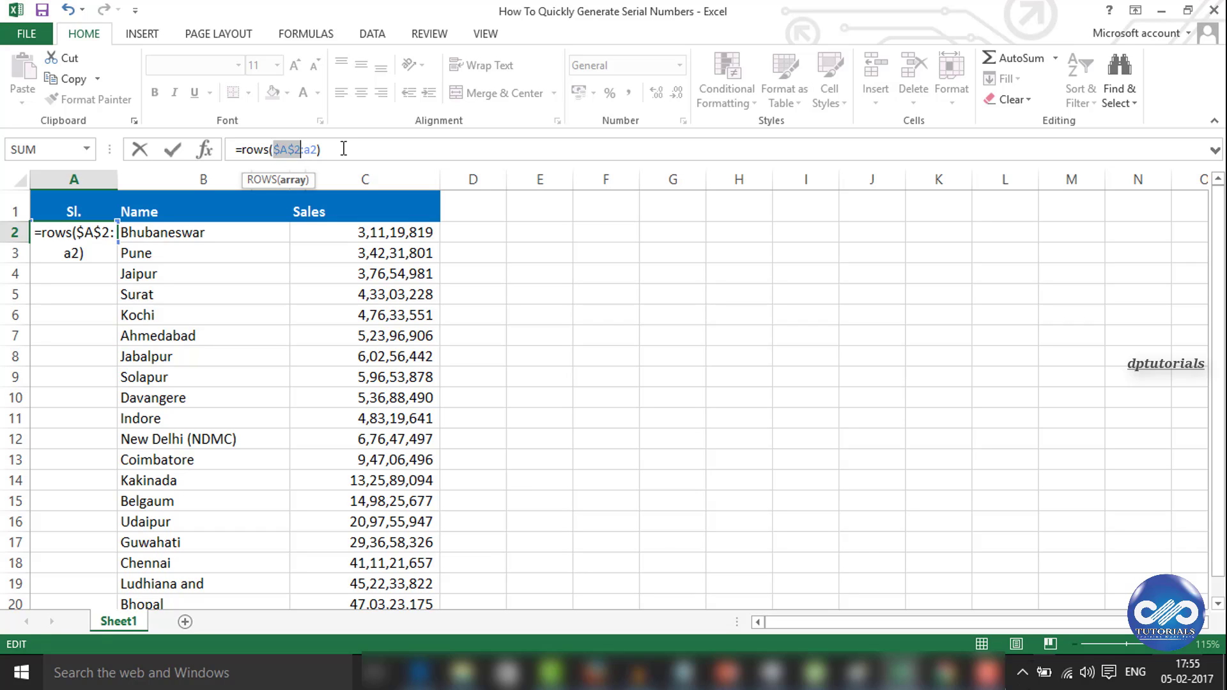
key("Return")
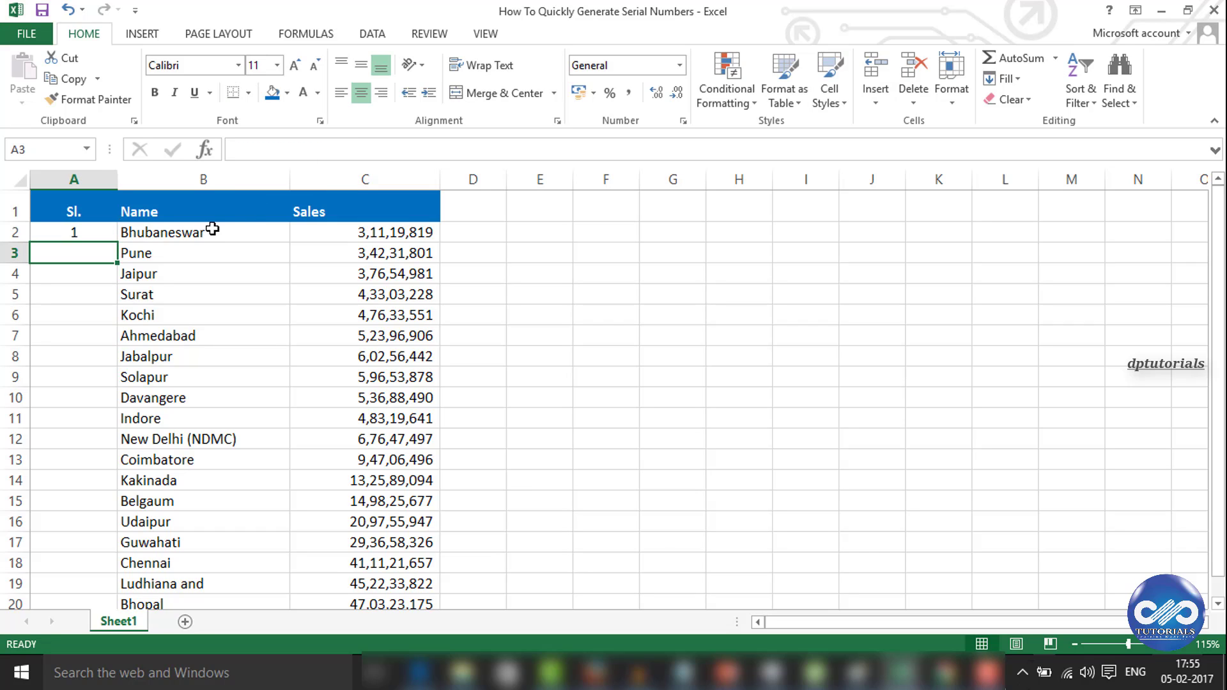
Step: Fill the ROWS formula down A2:A20, giving serial numbers 1 to 19
left_click(102, 233)
scroll(101, 383, "down", 2)
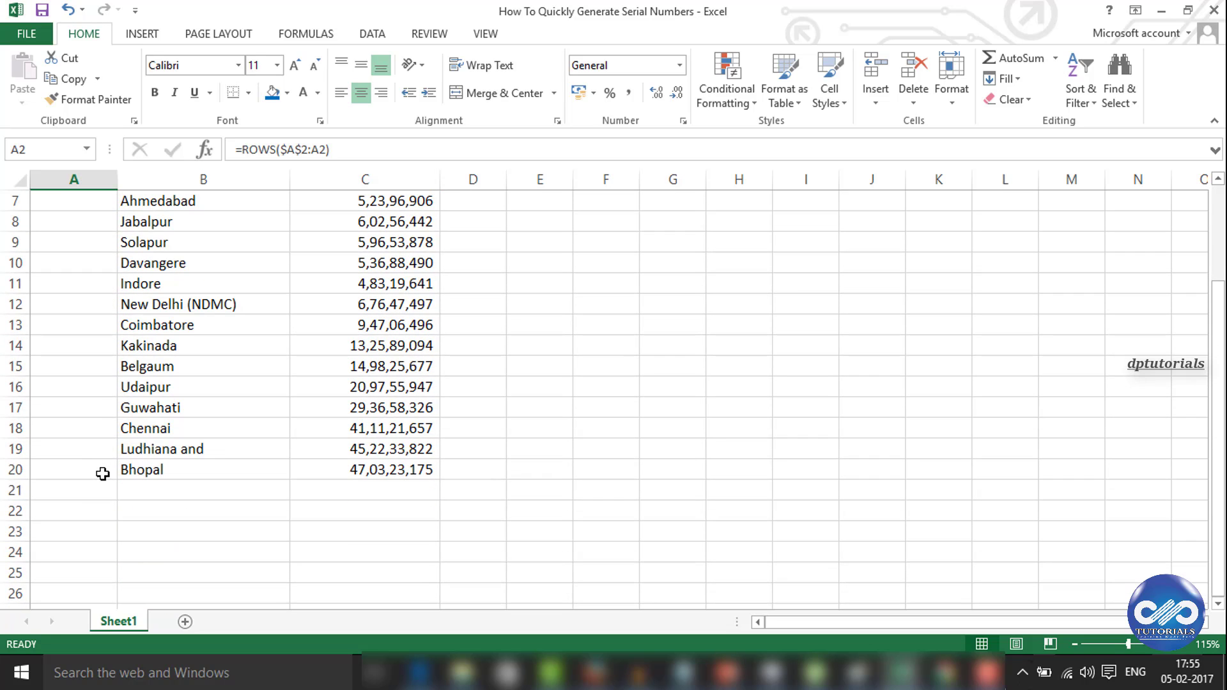
left_click(102, 487, "shift")
scroll(117, 459, "up", 2)
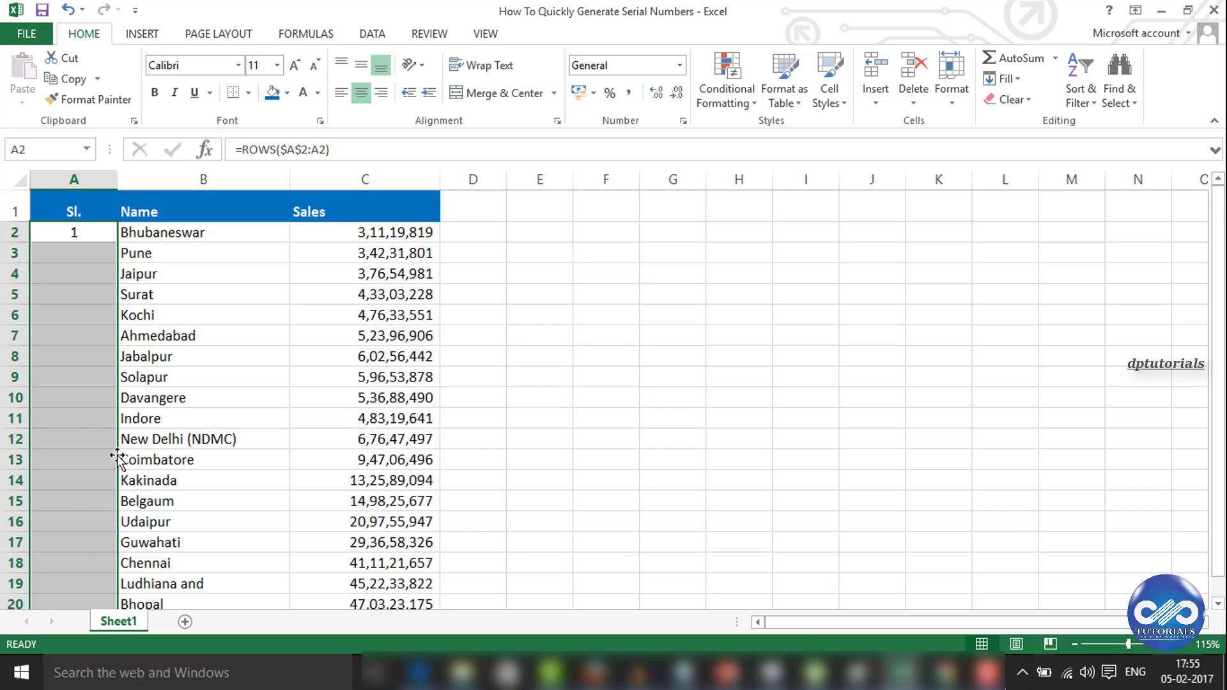
key("ctrl+d")
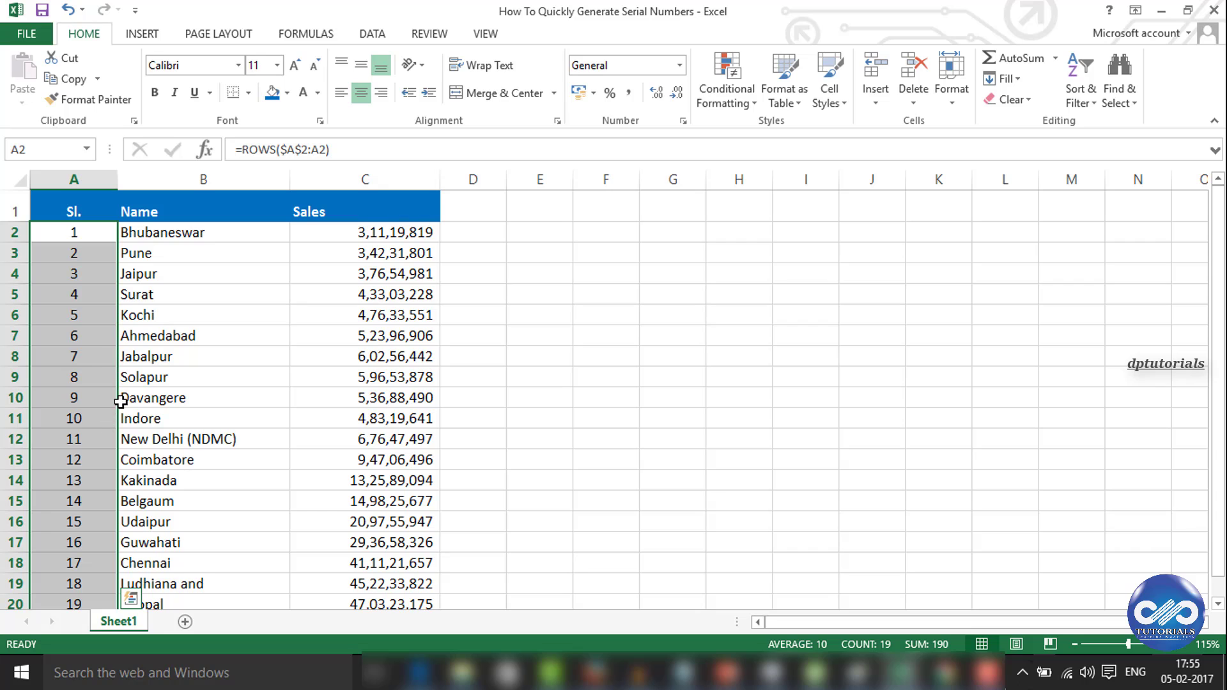
scroll(121, 398, "down", 2)
scroll(121, 399, "up", 2)
left_click(64, 377)
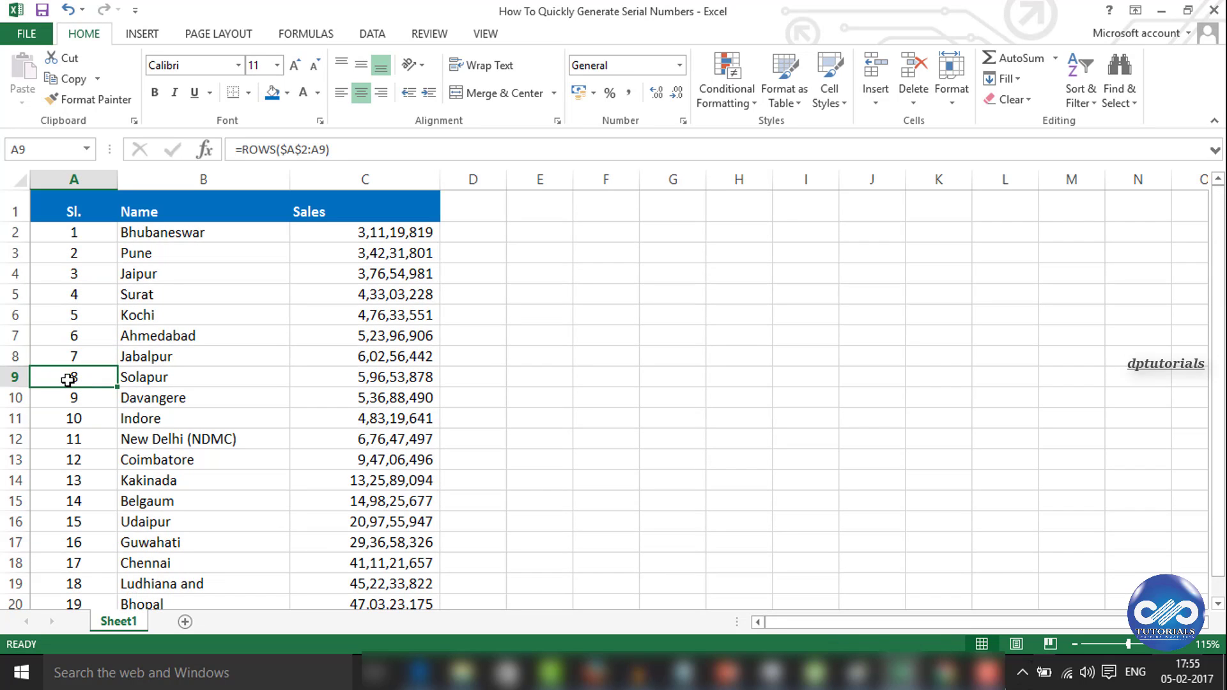
Step: Delete the Solapur row and check that the ROWS numbering stays continuous
left_click(15, 378)
right_click(15, 377)
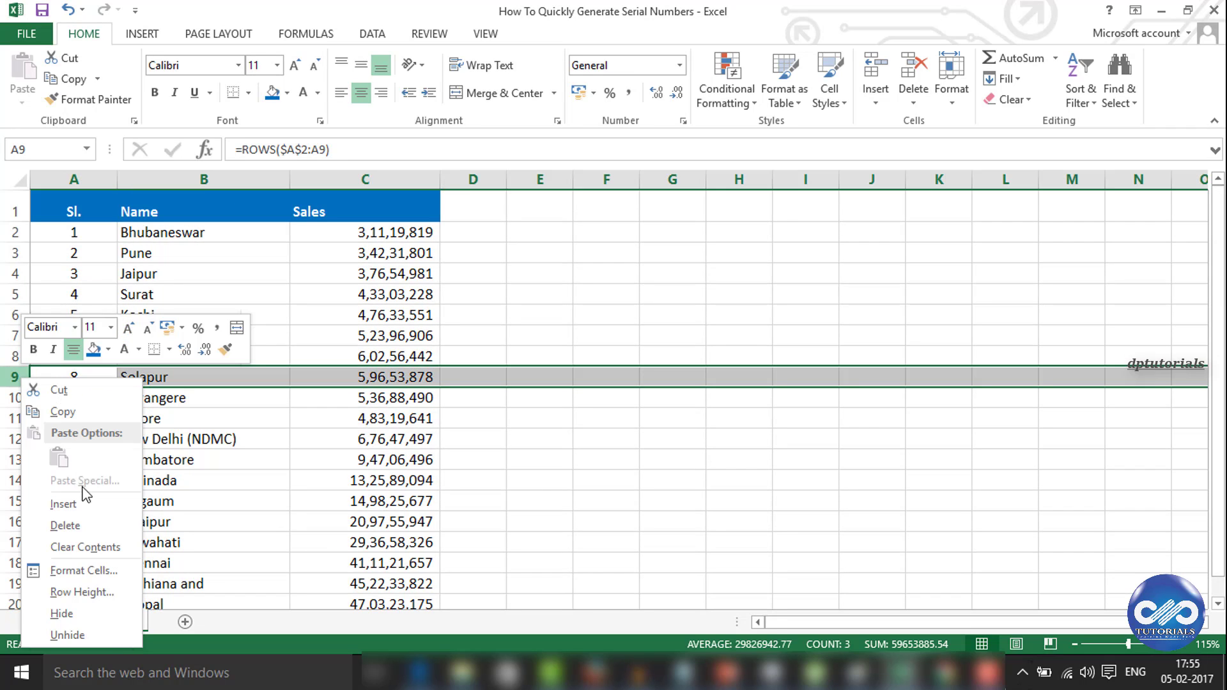
left_click(66, 526)
left_click(187, 439)
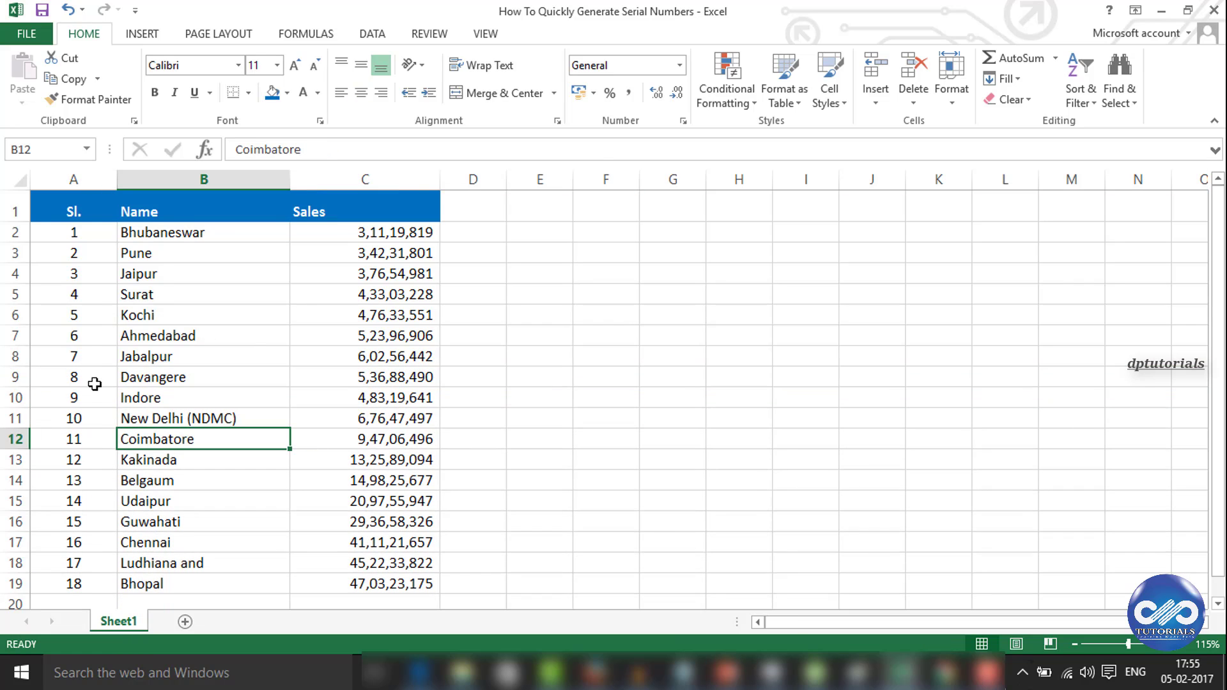
left_click(94, 383)
Step: Undo to restore the Solapur row and remove the fill, keeping only 1 in A2
key("ctrl+z")
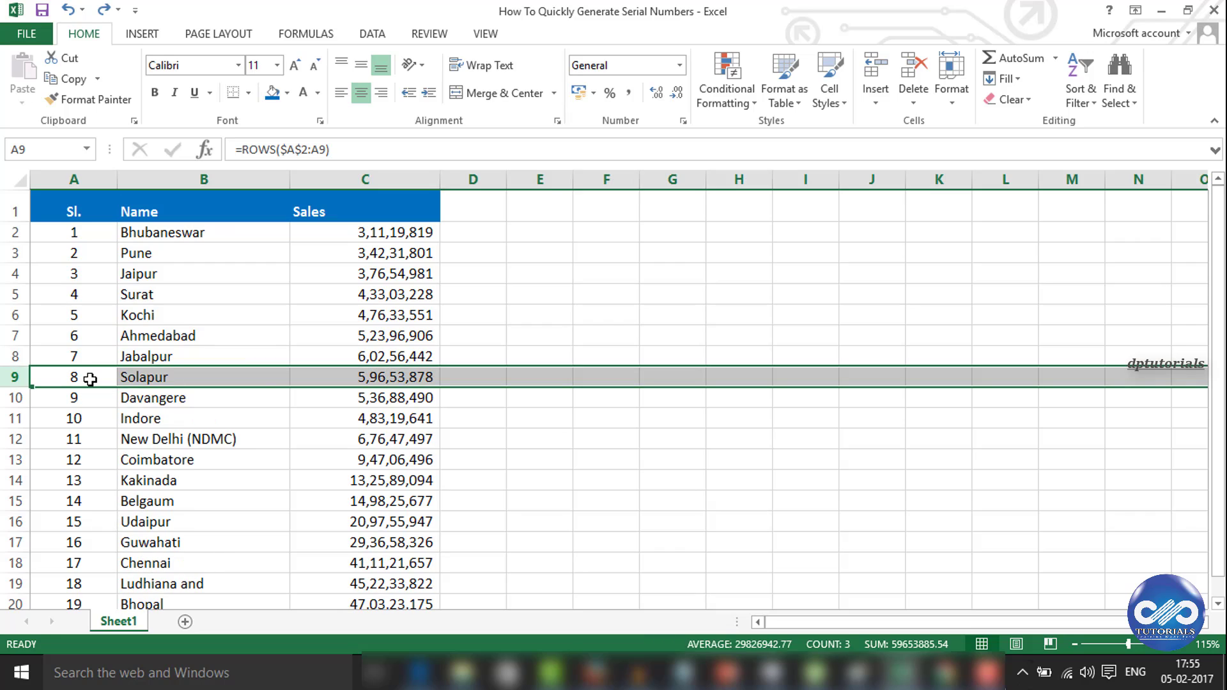
key("ctrl+z")
left_click(84, 235)
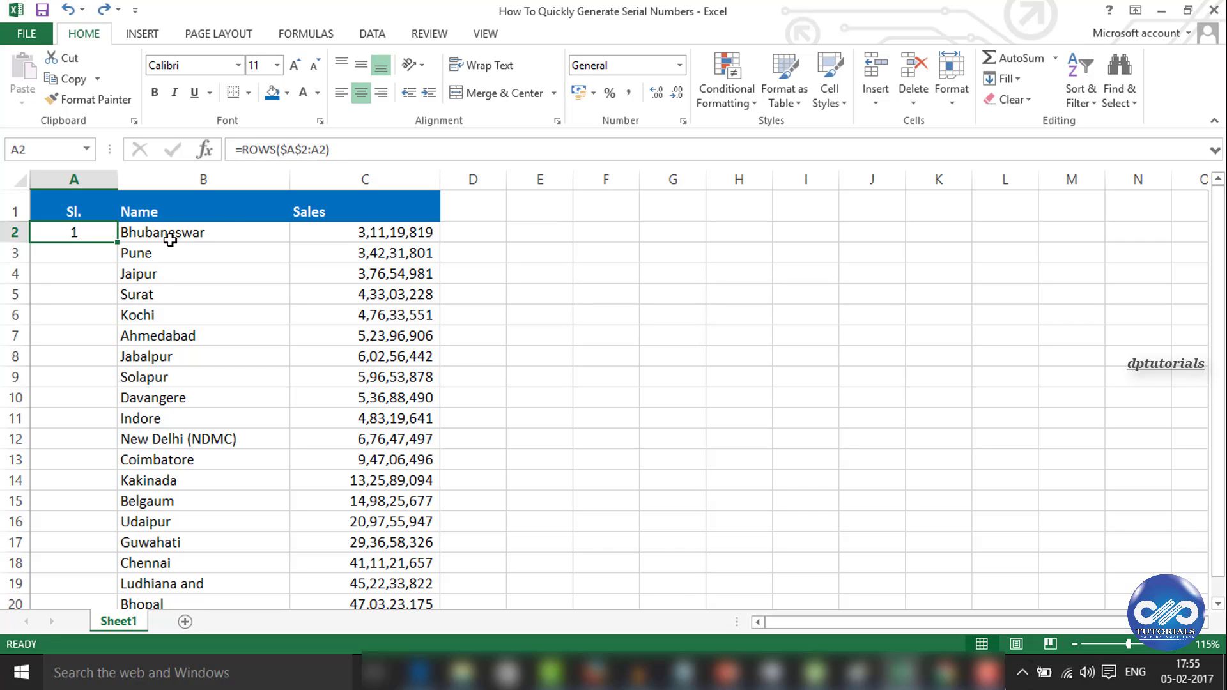
type("=row")
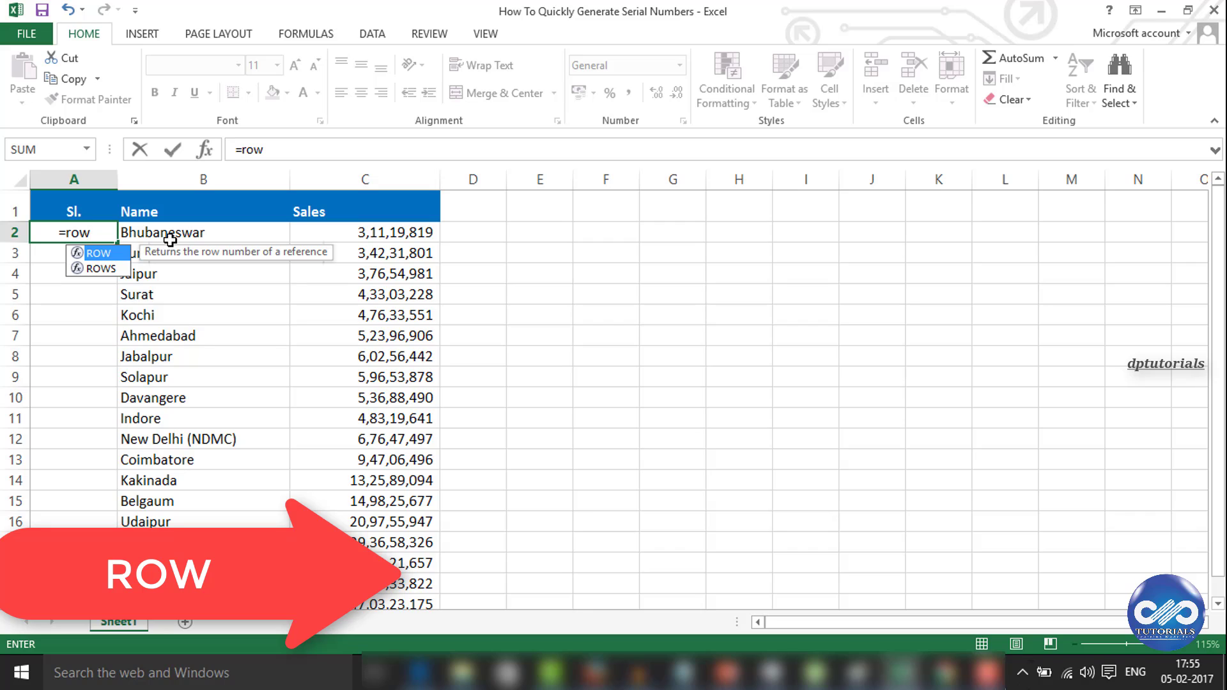
type("(a2)")
Step: Enter =ROW(A2)-ROW($A$1) in A2 with the header reference made absolute, showing 1
key("Return")
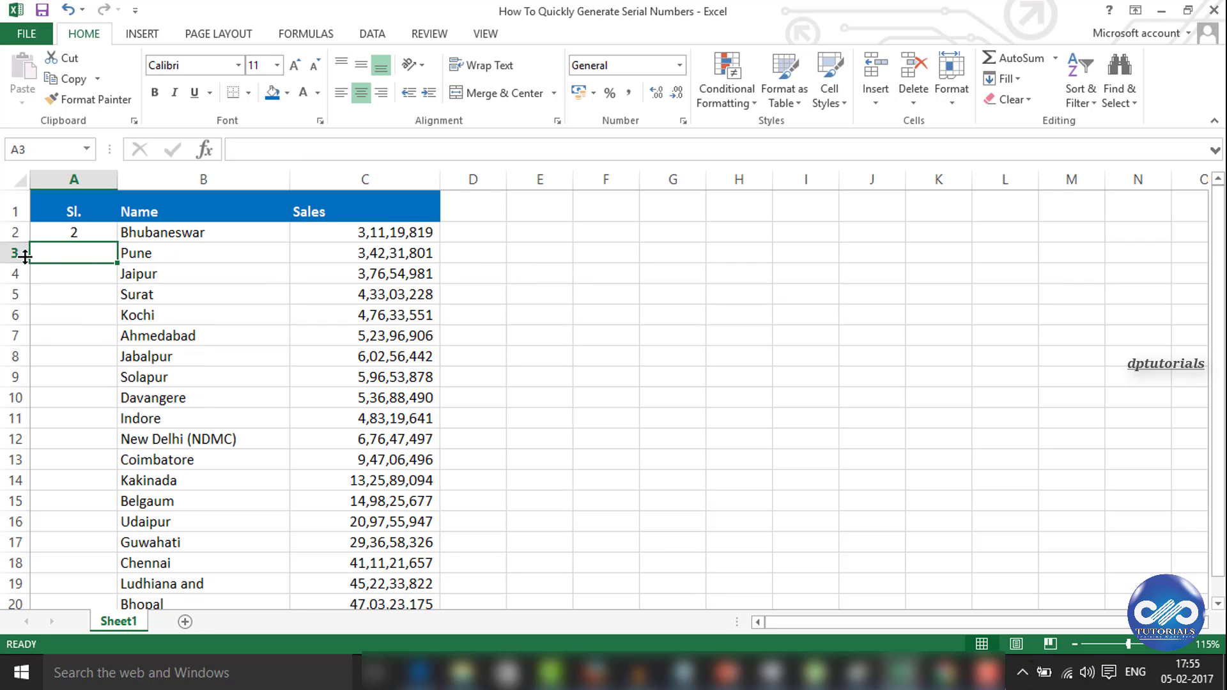
double_click(67, 234)
type("=ROW(A2")
left_click(317, 151)
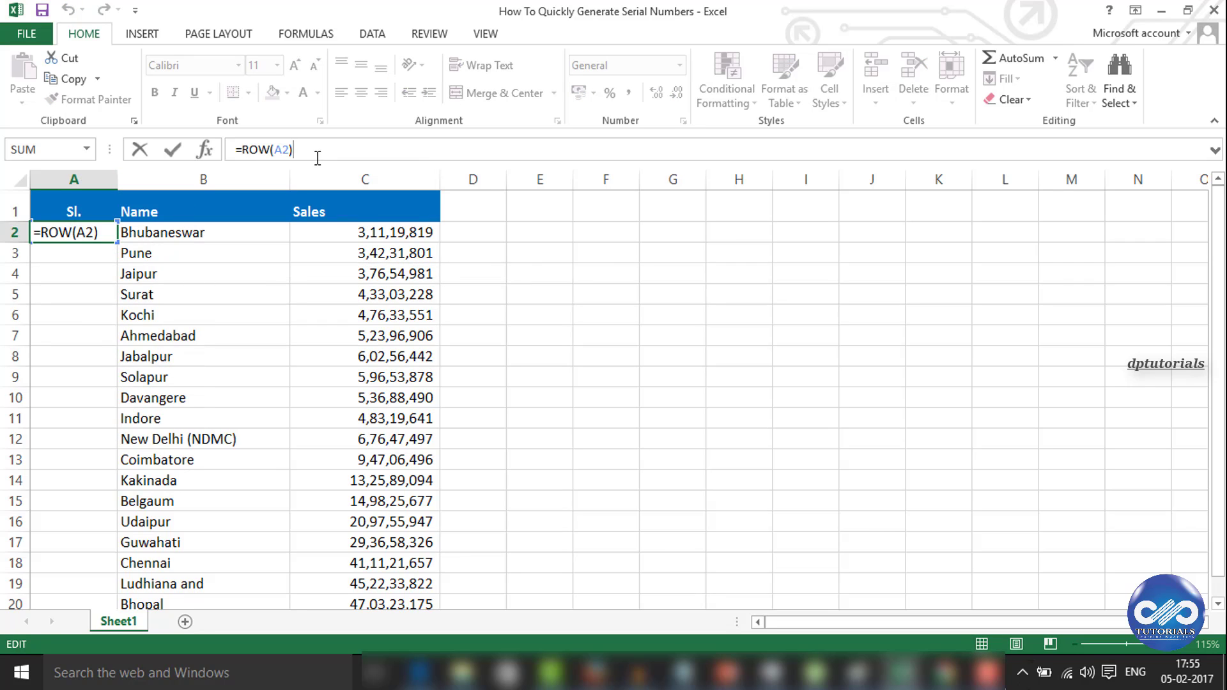
type("-row(")
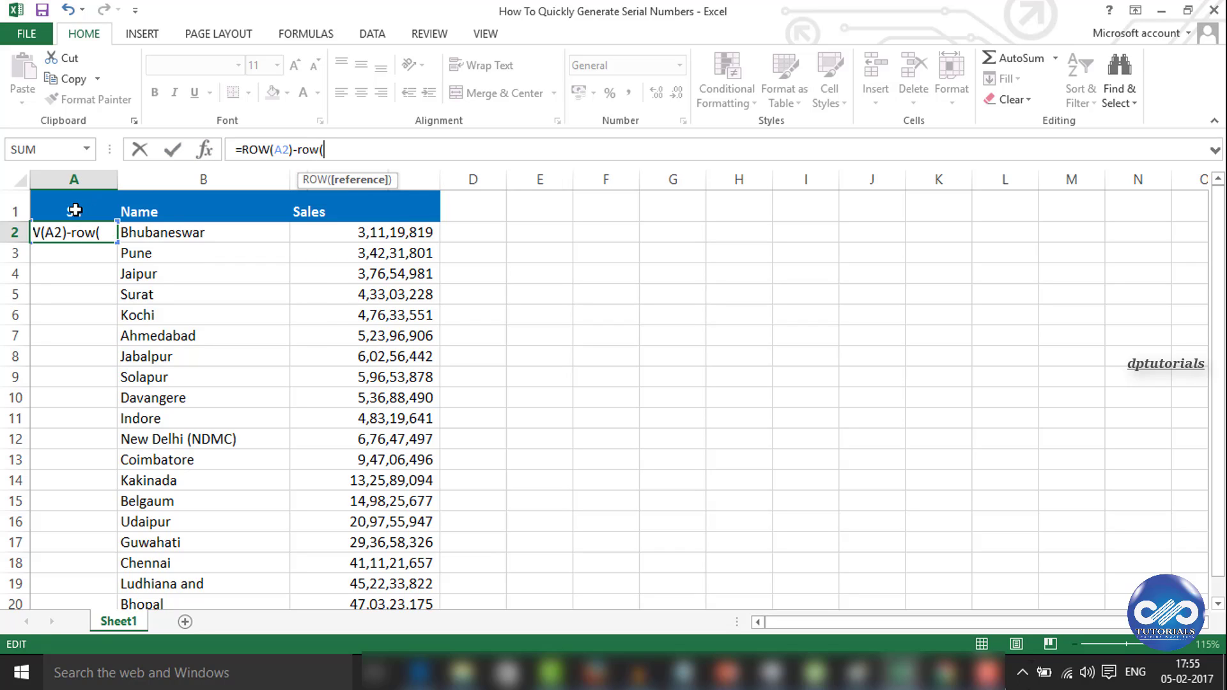
type("a1)")
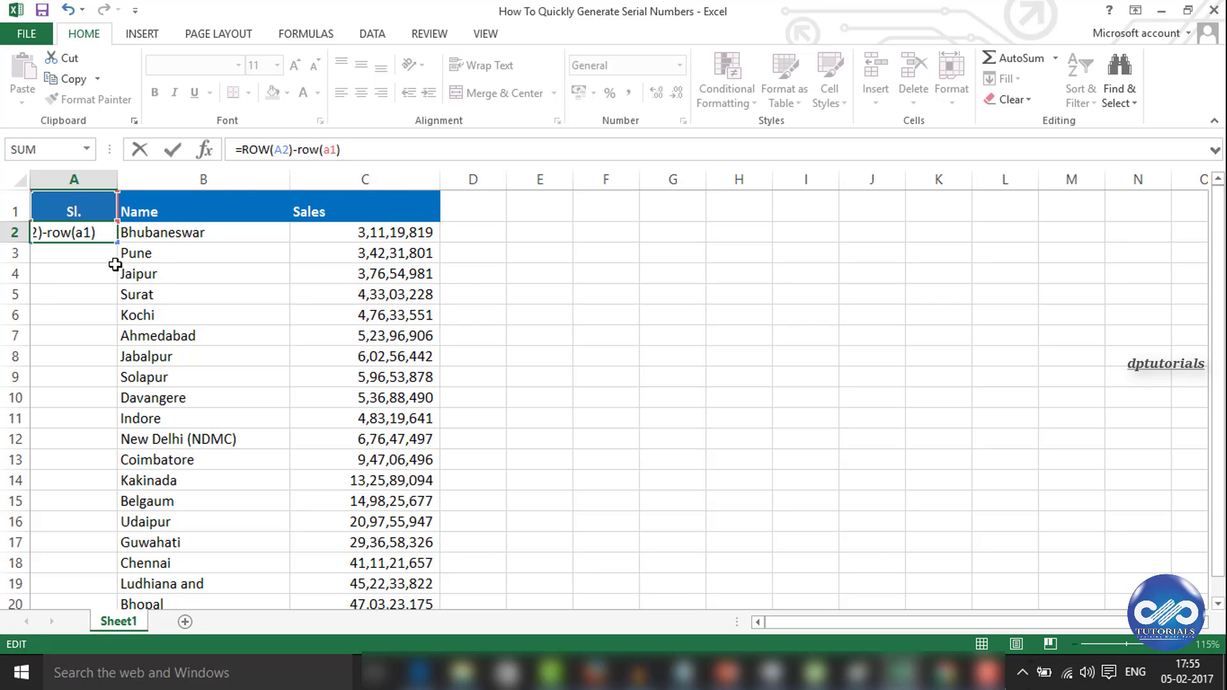
left_click(327, 148)
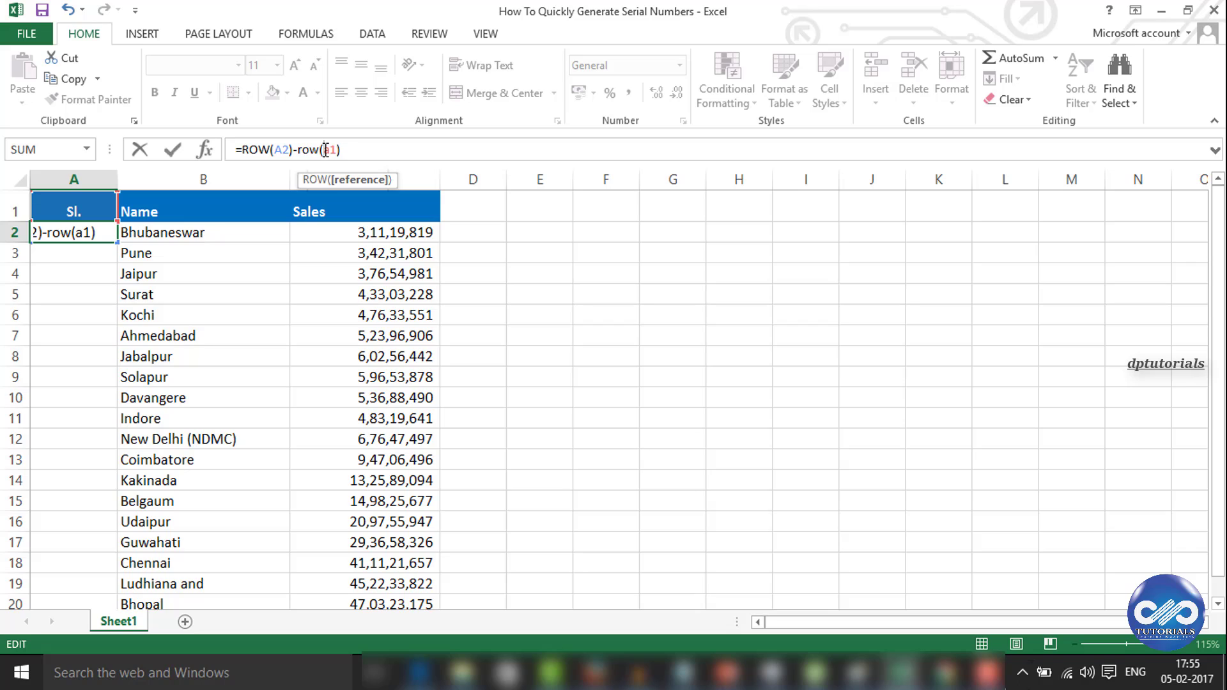
key("F4")
key("Return")
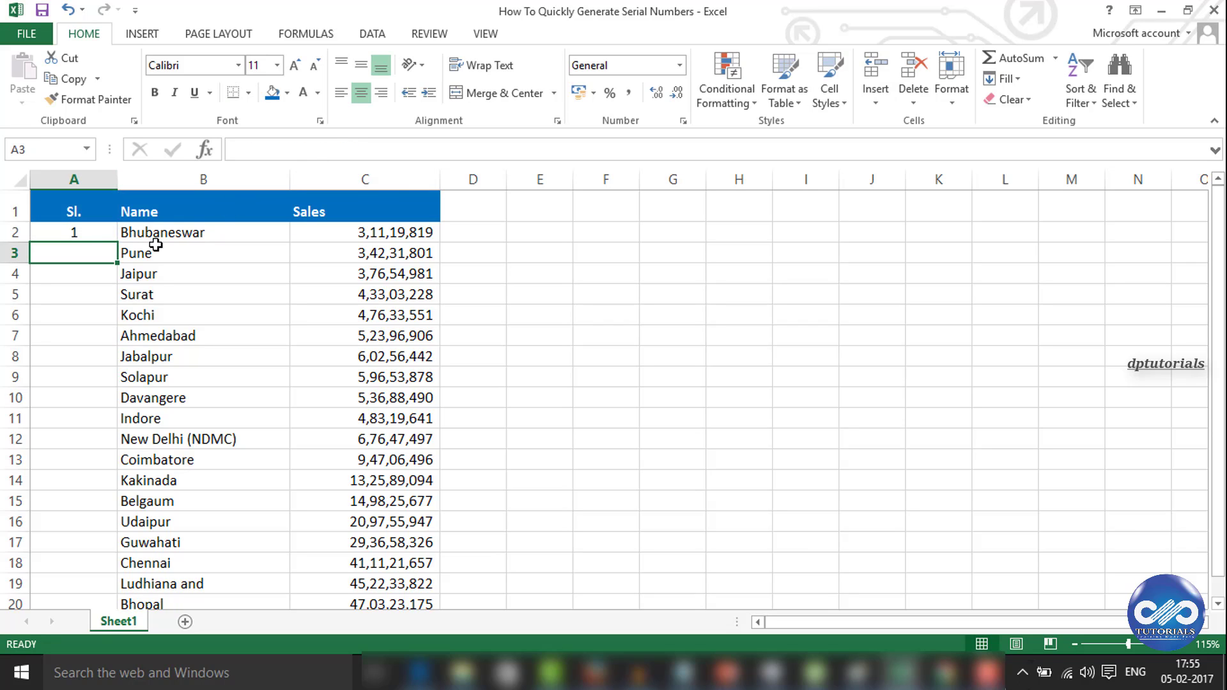
Step: Drag the ROW formula from A2 down to A20 for serial numbers 1 to 19
left_click(107, 233)
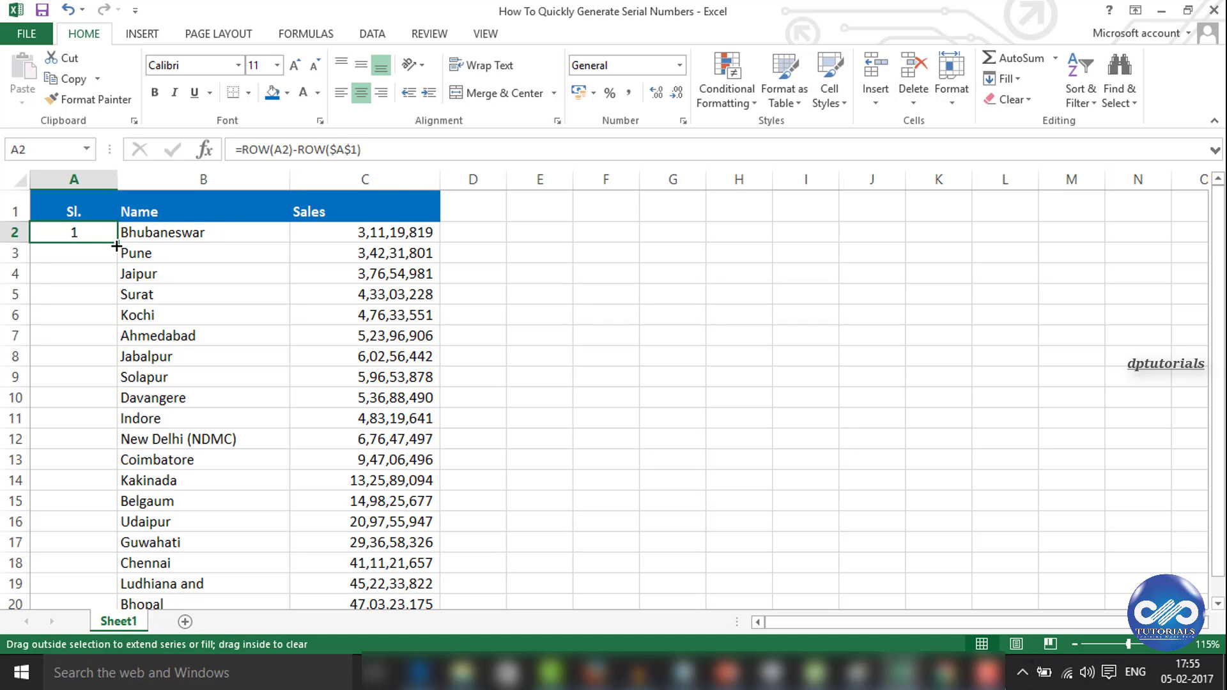
left_click_drag(116, 242, 134, 586)
scroll(192, 383, "up", 1)
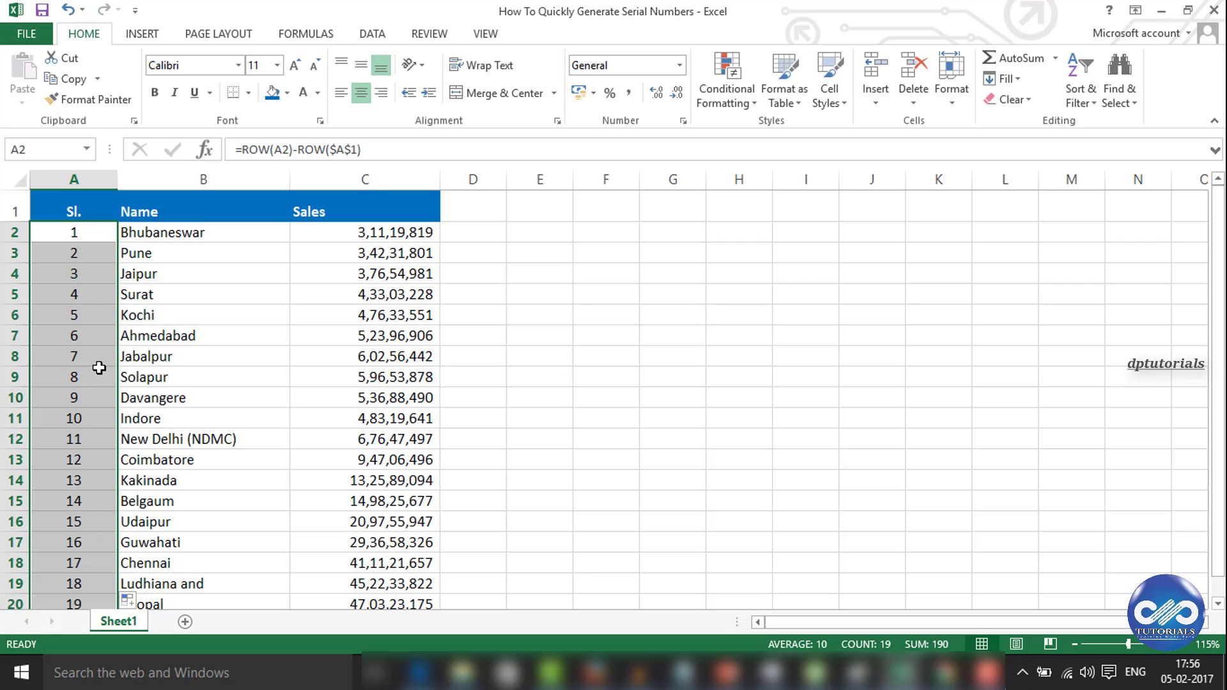
scroll(134, 438, "down", 2)
scroll(134, 438, "up", 2)
Step: Delete the Davangere row; the serial numbers renumber with Indore at 9
left_click(101, 419)
left_click(18, 398)
right_click(17, 399)
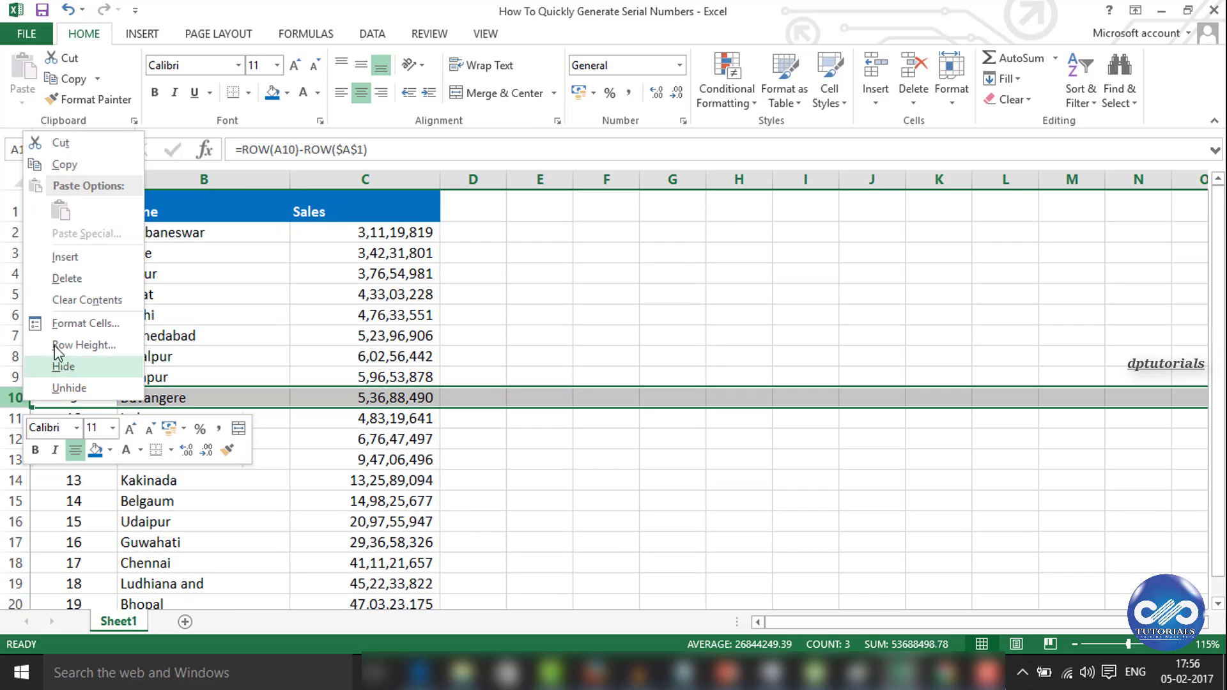
left_click(58, 287)
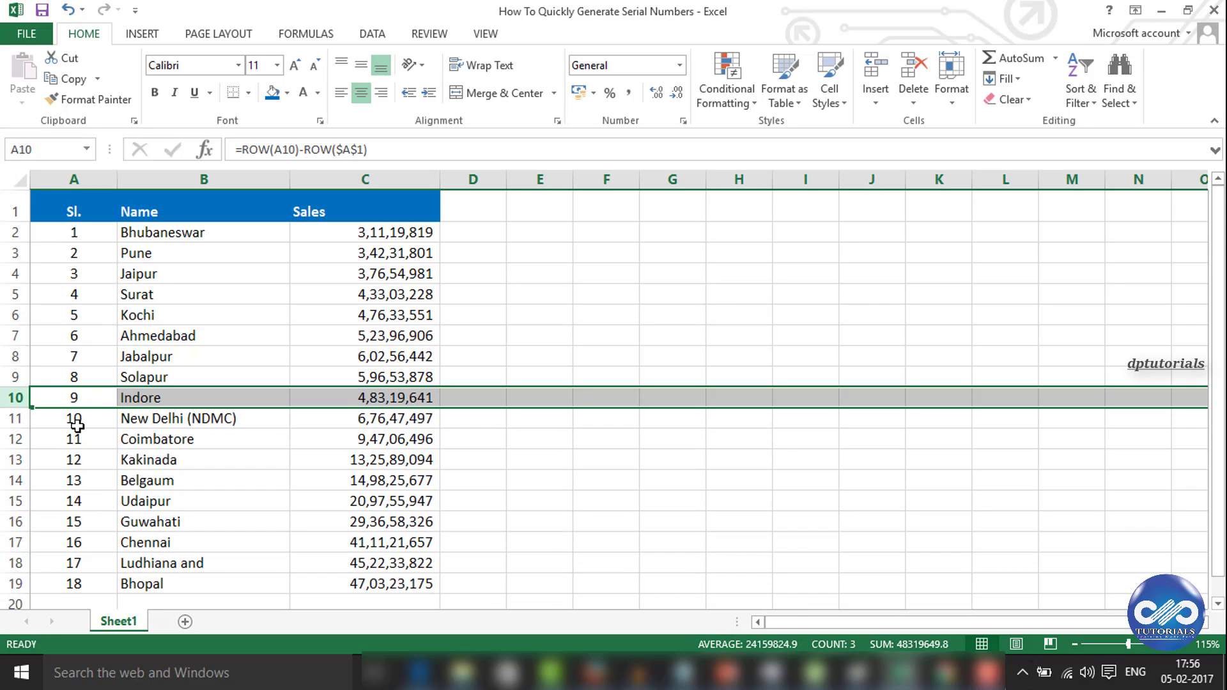
Step: Insert a blank row above Indore, leaving its Sl. cell empty
right_click(18, 398)
left_click(60, 253)
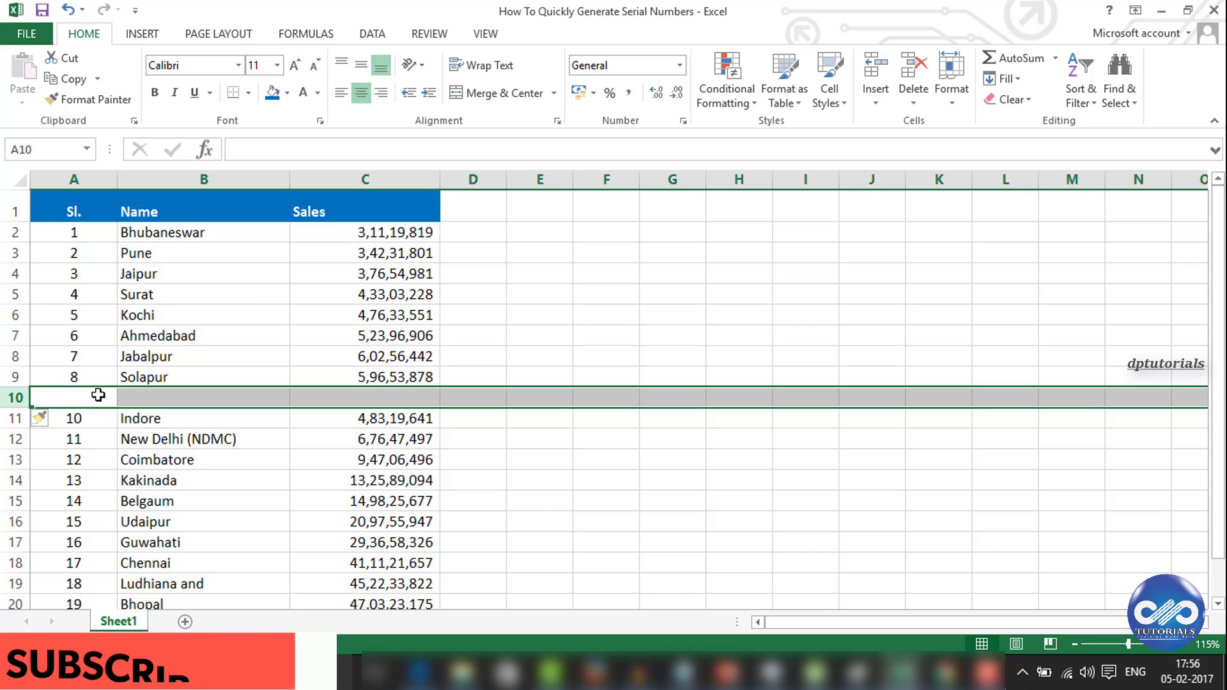
left_click(98, 396)
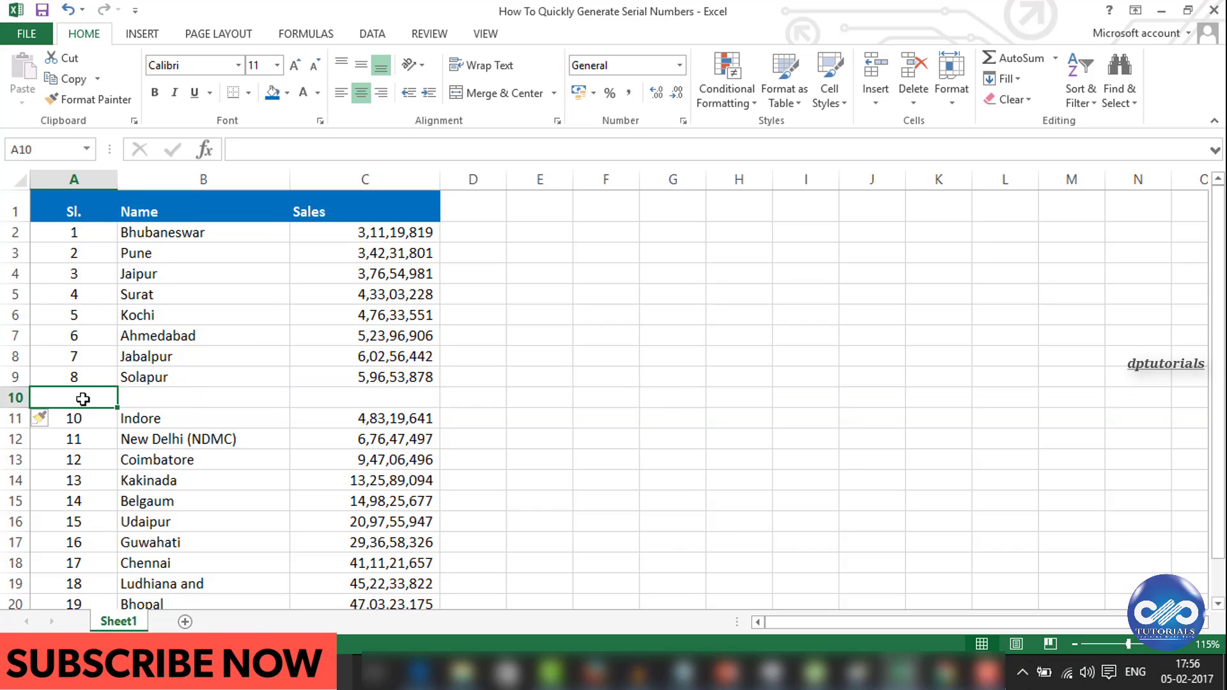
Step: Fill A9's formula into A10 so the blank row is numbered 9 and Indore 10
left_click(91, 379)
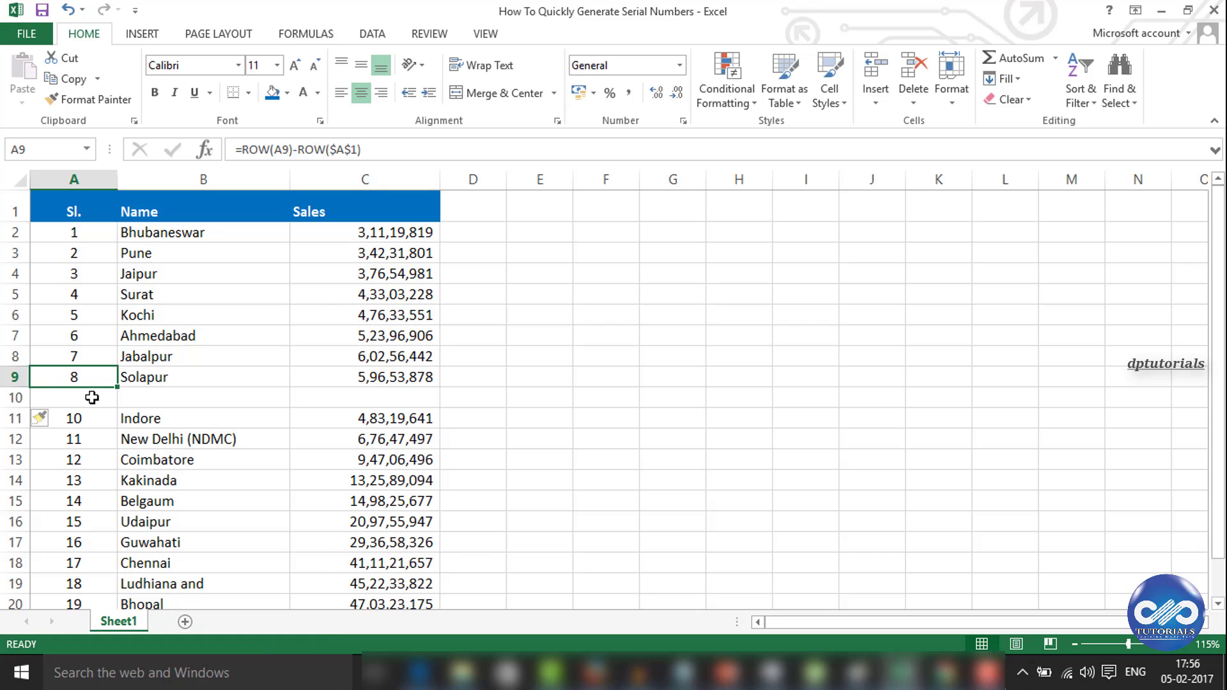
left_click(91, 401, "shift")
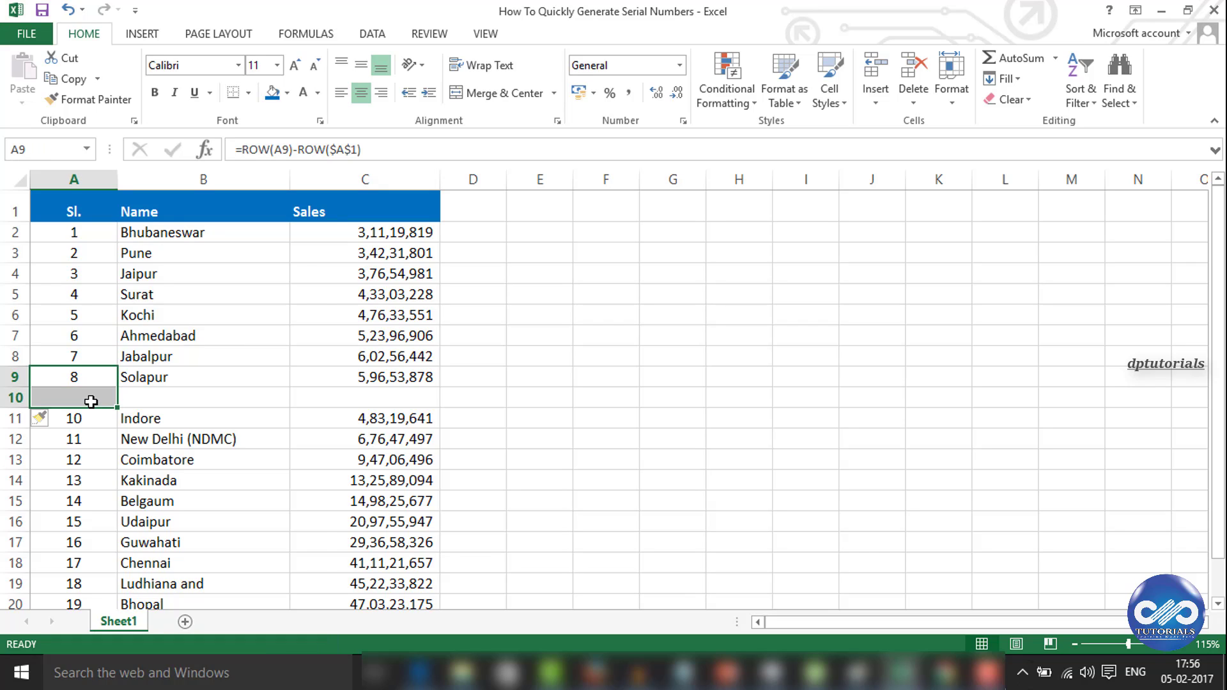
key("ctrl+d")
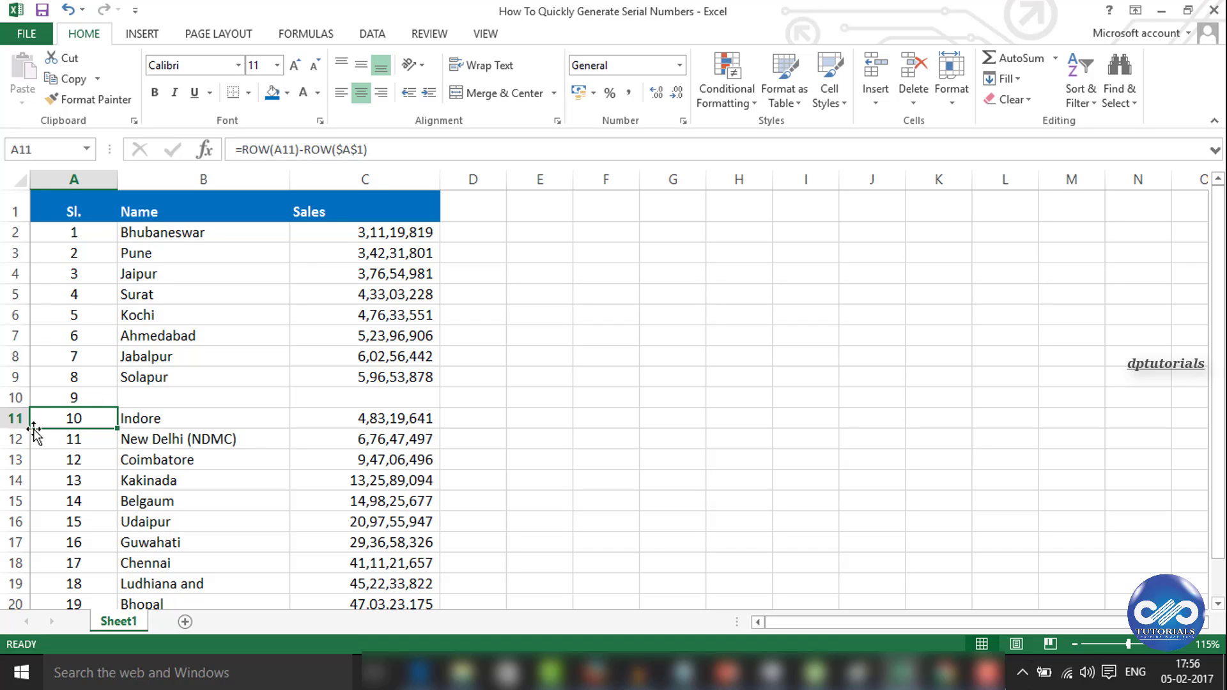
left_click(168, 404)
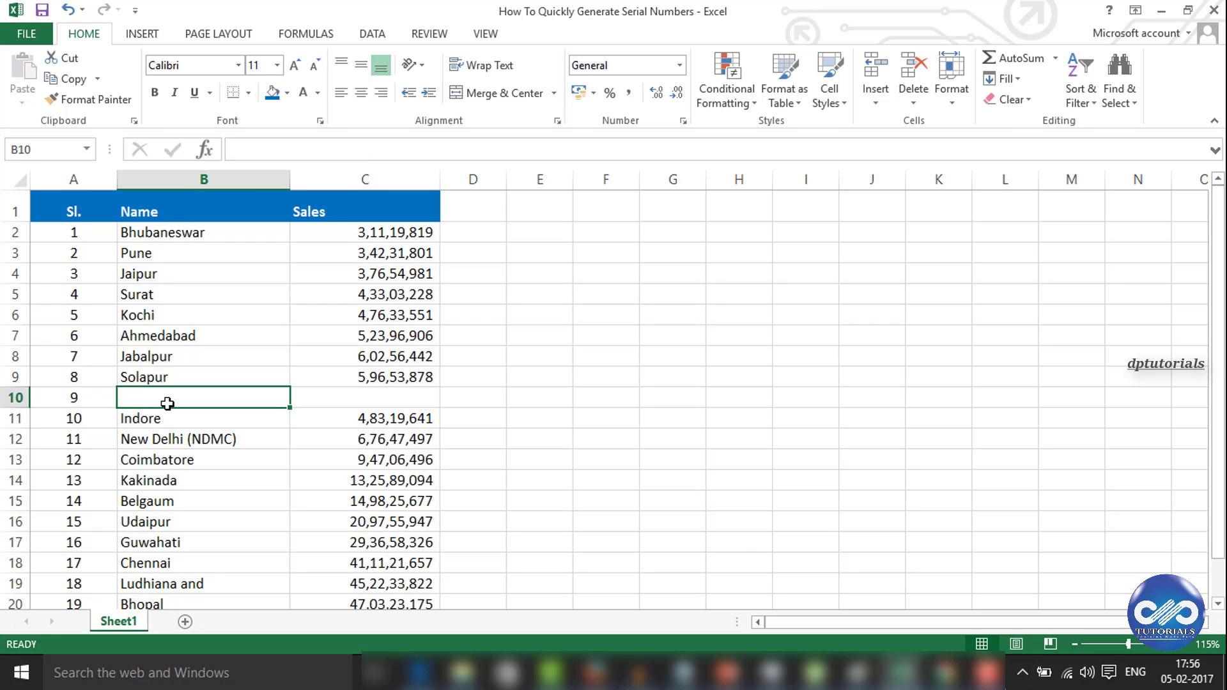